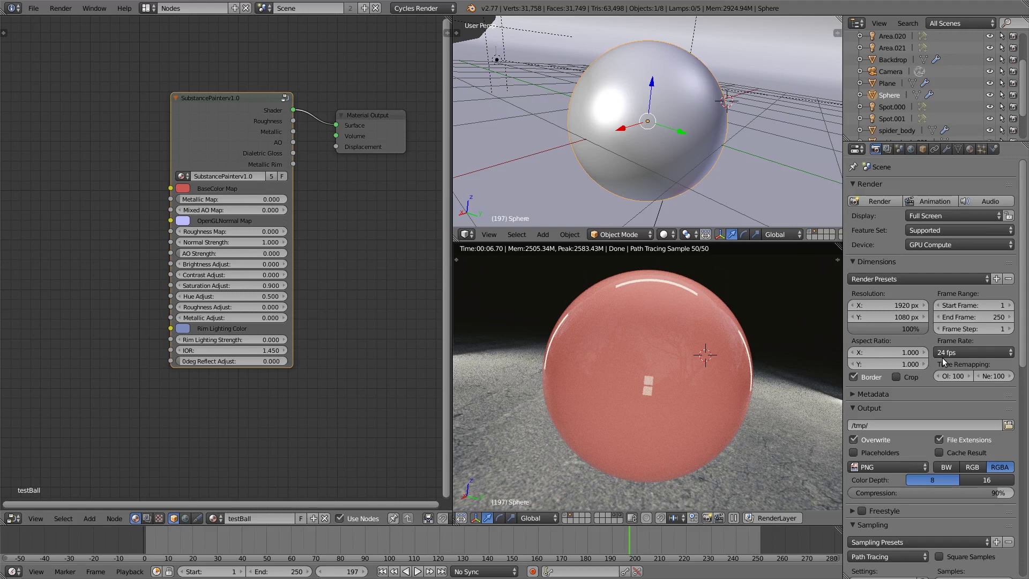
- Move the SubstancePainterv1.0 node away from the Material Output node and set its Metallic Map value to 1
{"action": "mouse_move", "coordinate": [232, 131]}
{"action": "left_mouse_down"}
{"action": "mouse_move", "coordinate": [195, 139]}
{"action": "mouse_move", "coordinate": [212, 130]}
{"action": "left_mouse_up"}
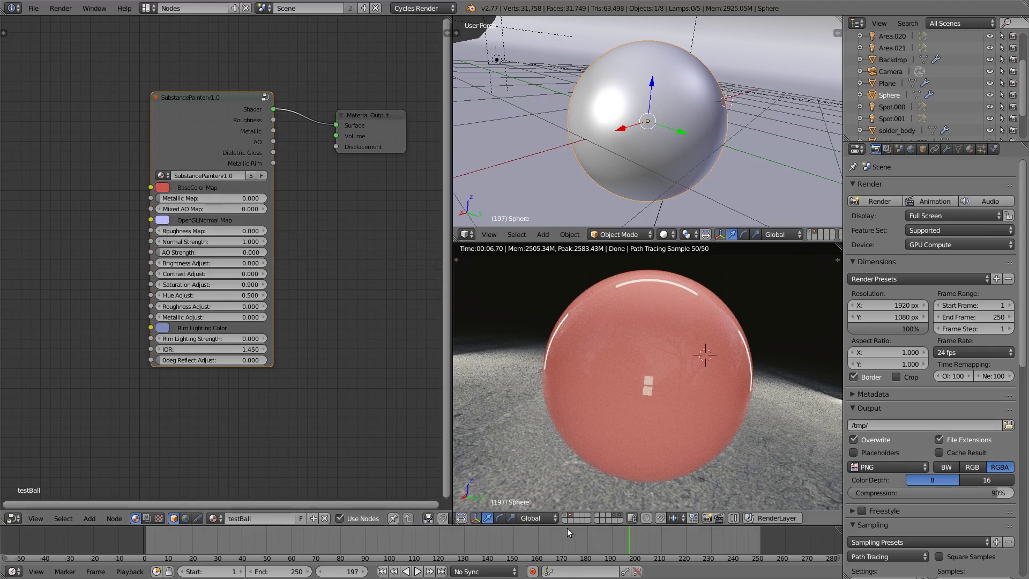
{"action": "scroll", "coordinate": [272, 234], "scroll_direction": "up", "scroll_amount": 1}
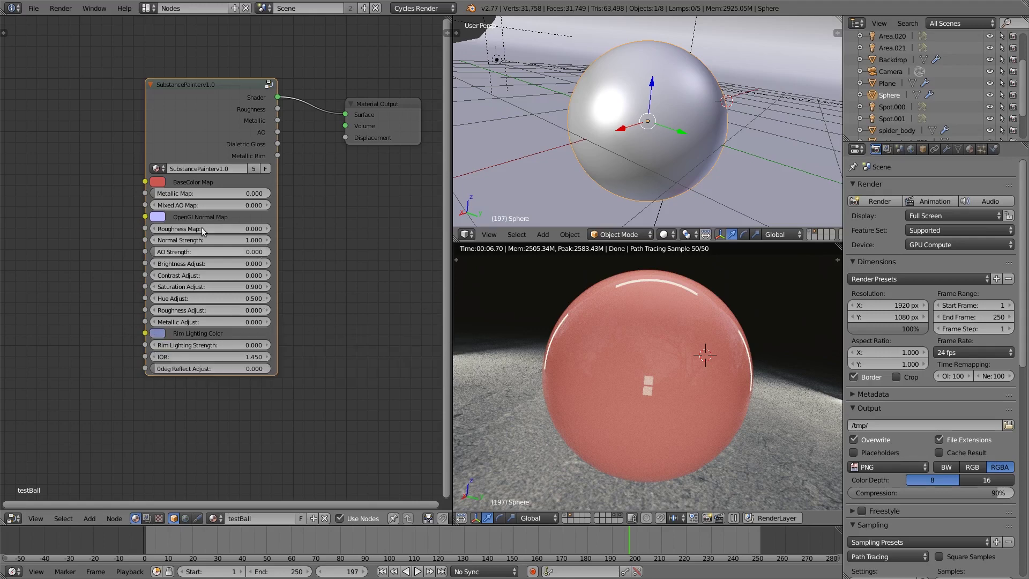
{"action": "left_click_drag", "start_coordinate": [155, 192], "coordinate": [204, 193]}
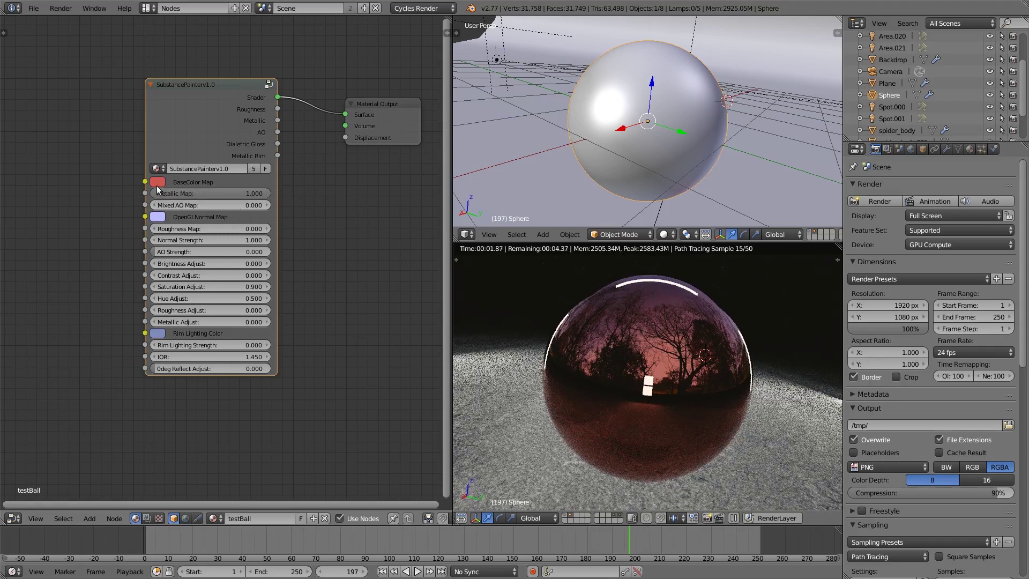
- Set the node's BaseColor Map to a light grey with a saturation of 0
{"action": "left_click", "coordinate": [157, 182]}
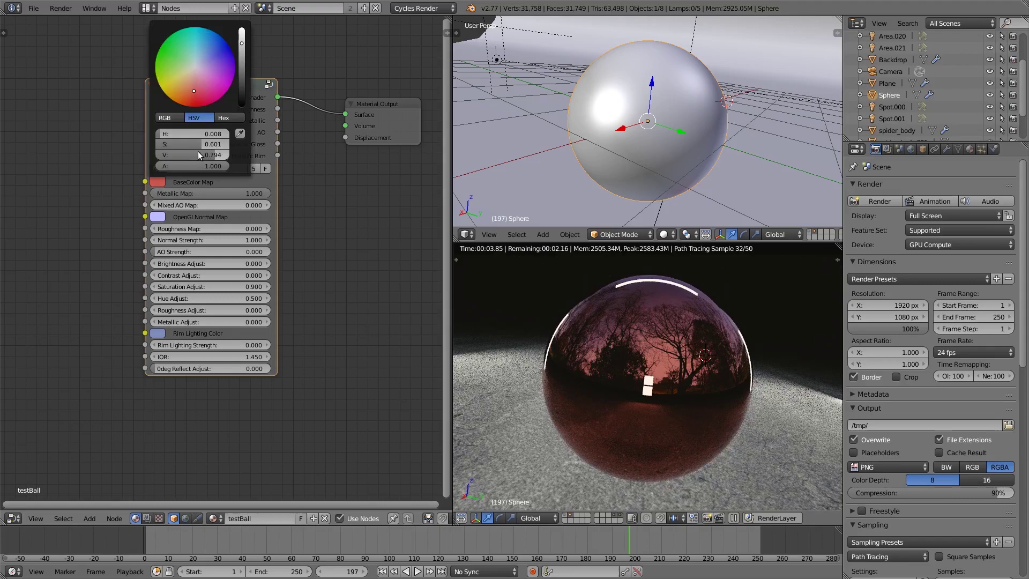
{"action": "left_click", "coordinate": [157, 182]}
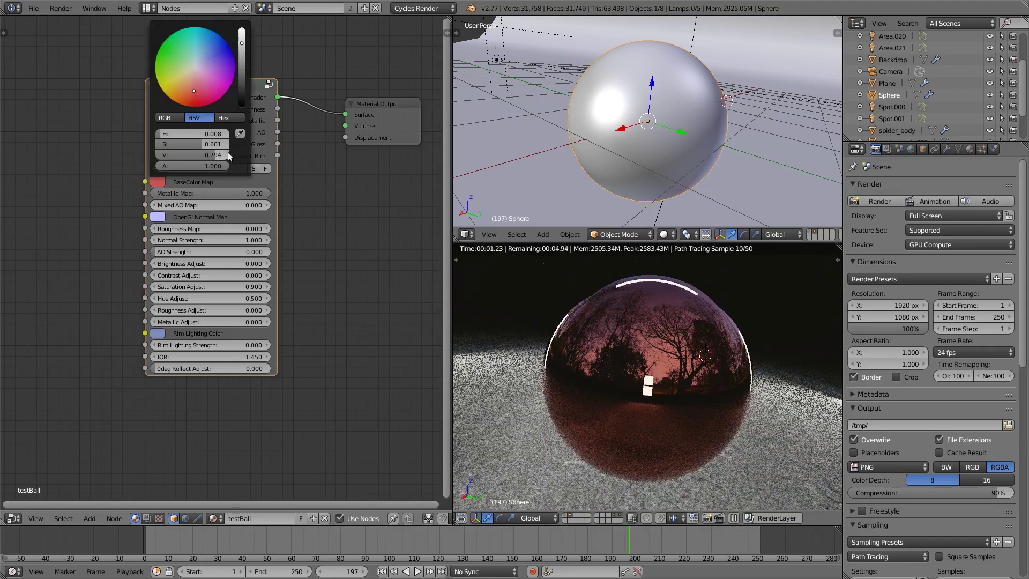
{"action": "left_click_drag", "start_coordinate": [227, 145], "coordinate": [190, 155]}
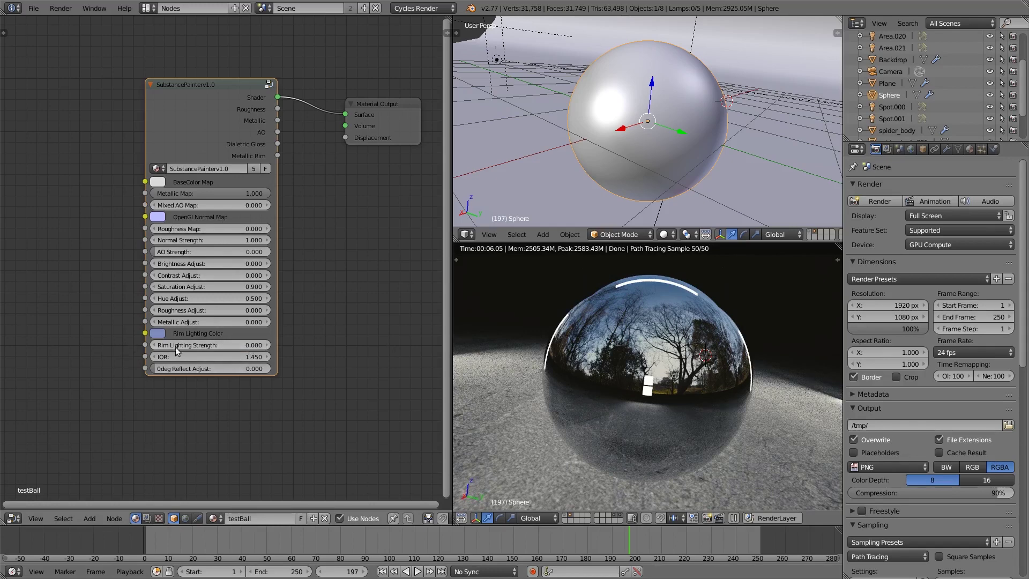
- Set the Rim Lighting Color to saturated red and raise the Rim Lighting Strength to 1
{"action": "left_click", "coordinate": [157, 333]}
{"action": "left_click", "coordinate": [195, 251]}
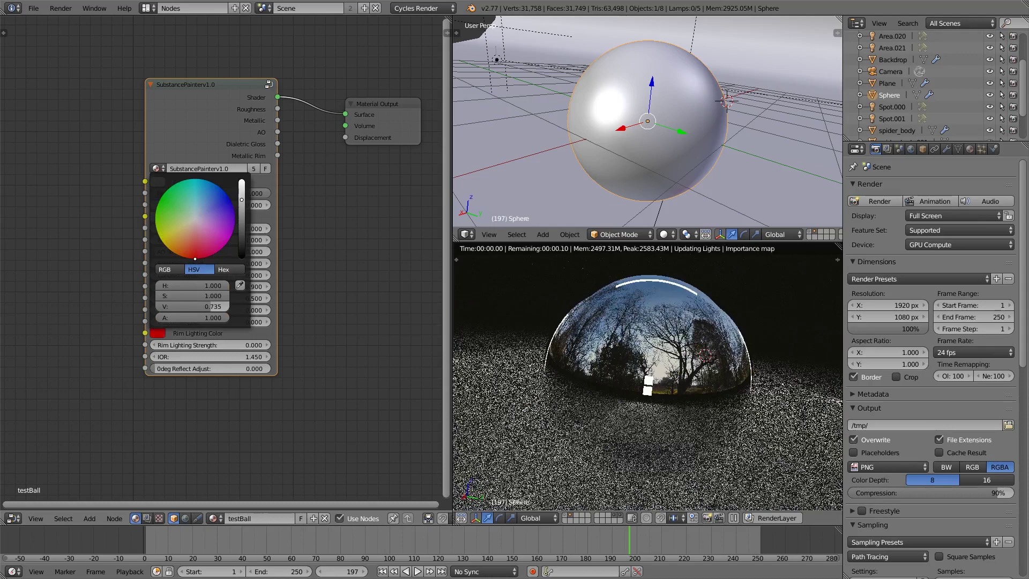
{"action": "left_click_drag", "start_coordinate": [208, 347], "coordinate": [268, 347]}
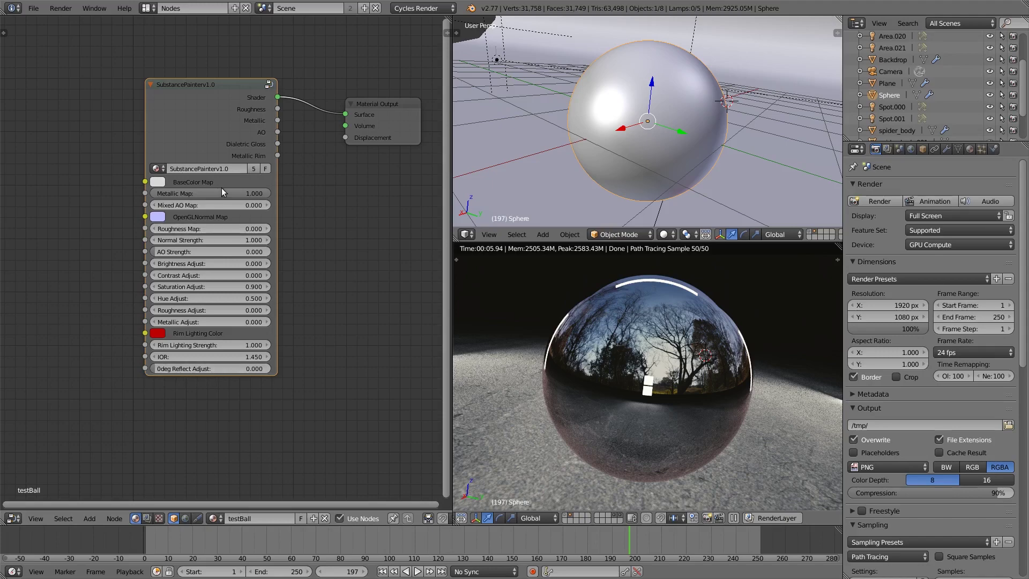
- Set the Metallic Map value to 0 and darken the BaseColor Map to a dark grey
{"action": "left_click_drag", "start_coordinate": [243, 194], "coordinate": [177, 197]}
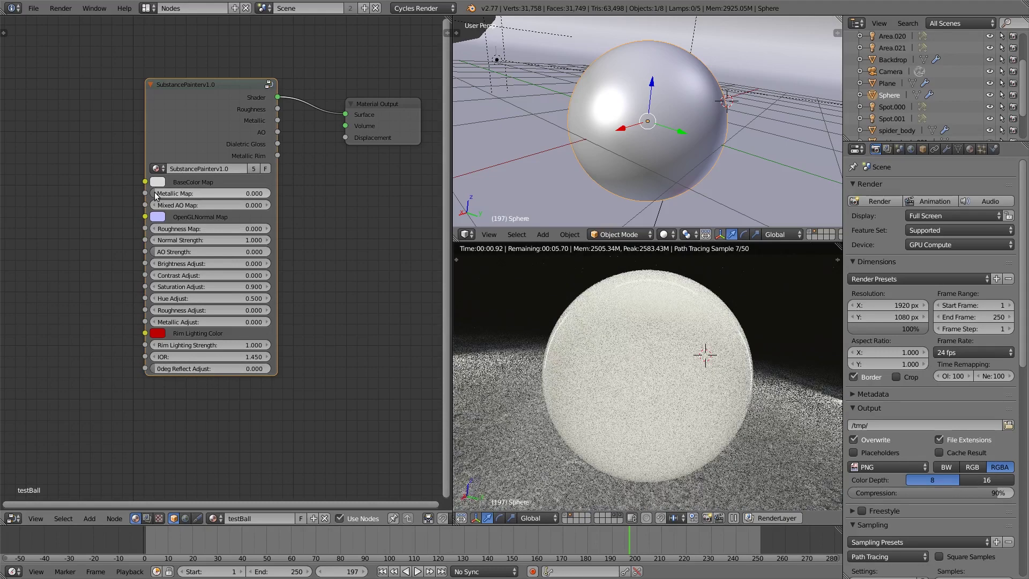
{"action": "left_click", "coordinate": [157, 181]}
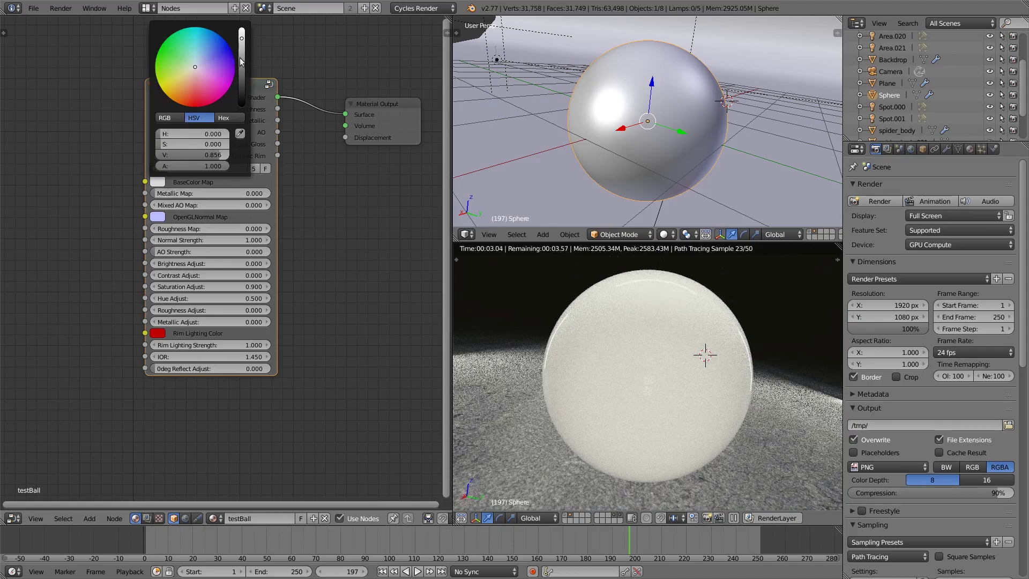
{"action": "left_click_drag", "start_coordinate": [241, 77], "coordinate": [242, 87]}
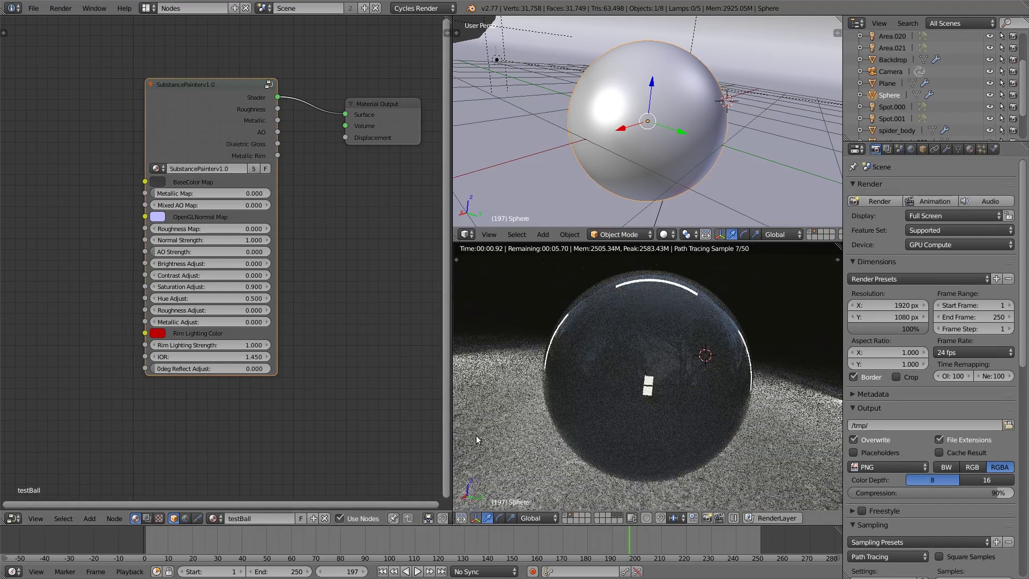
- Try Roughness Map values of 0.05, 1 and 0 on the sphere's shader node, undoing the last change
{"action": "left_click", "coordinate": [186, 228]}
{"action": "type", "text": "0.05"}
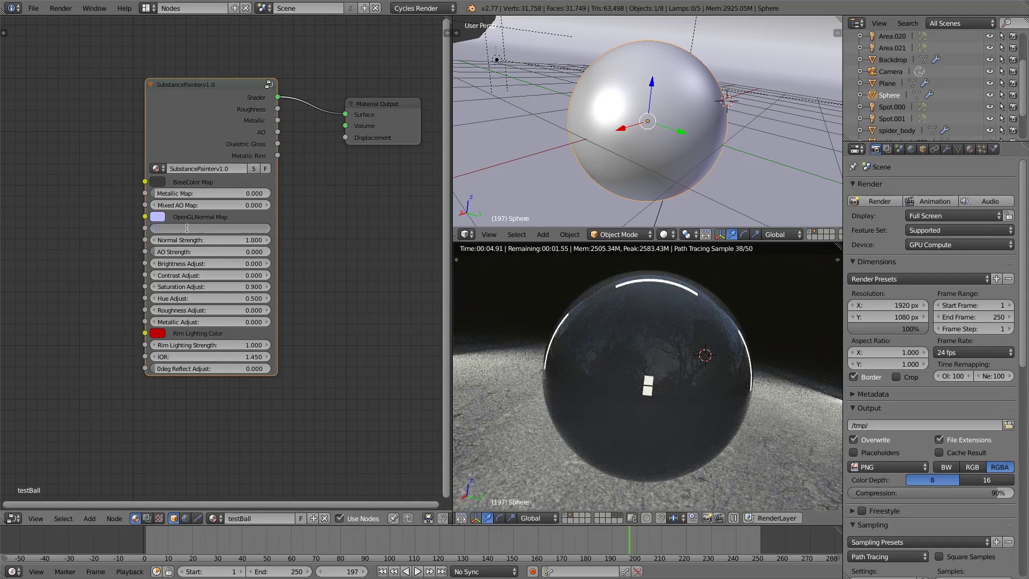
{"action": "key", "text": "Return"}
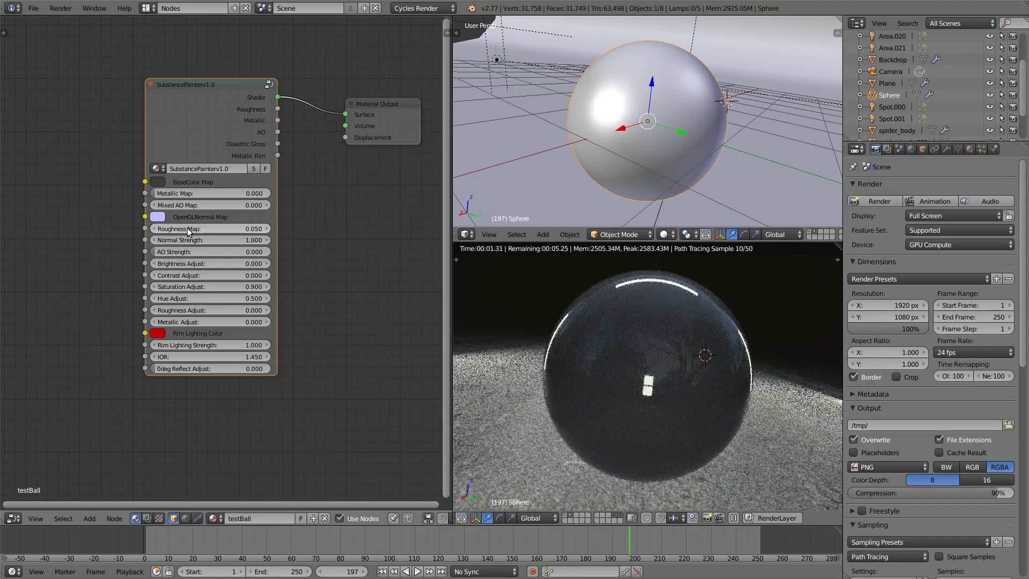
{"action": "left_click", "coordinate": [188, 228]}
{"action": "type", "text": "1"}
{"action": "key", "text": "Return"}
{"action": "left_click", "coordinate": [187, 228]}
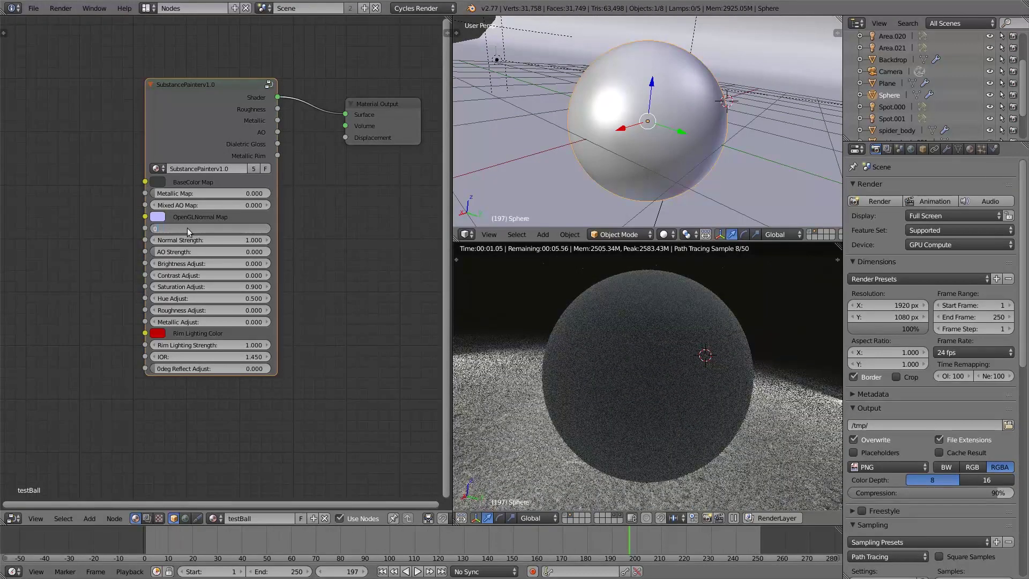
{"action": "type", "text": "0"}
{"action": "key", "text": "Return"}
{"action": "key", "text": "ctrl+z"}
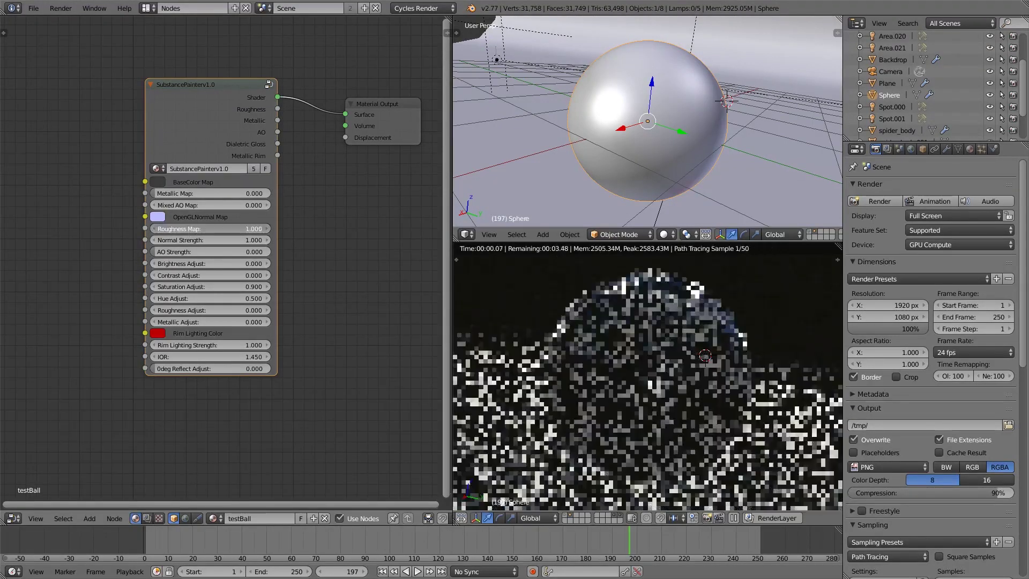
- Set the Roughness Map value to 0.2 and the 0deg Reflect Adjust to 1
{"action": "left_click", "coordinate": [167, 228]}
{"action": "type", "text": "0.2"}
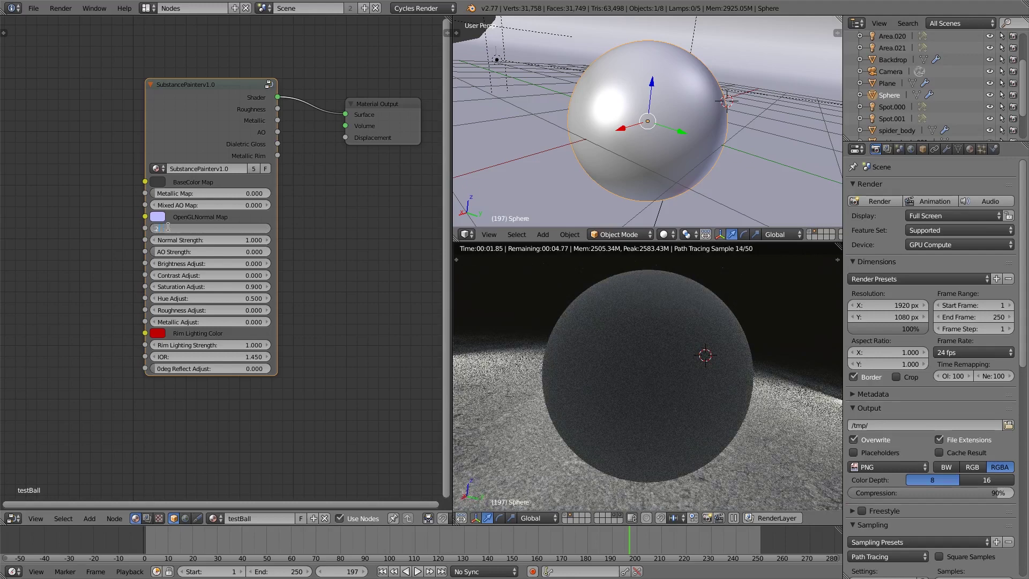
{"action": "key", "text": "Return"}
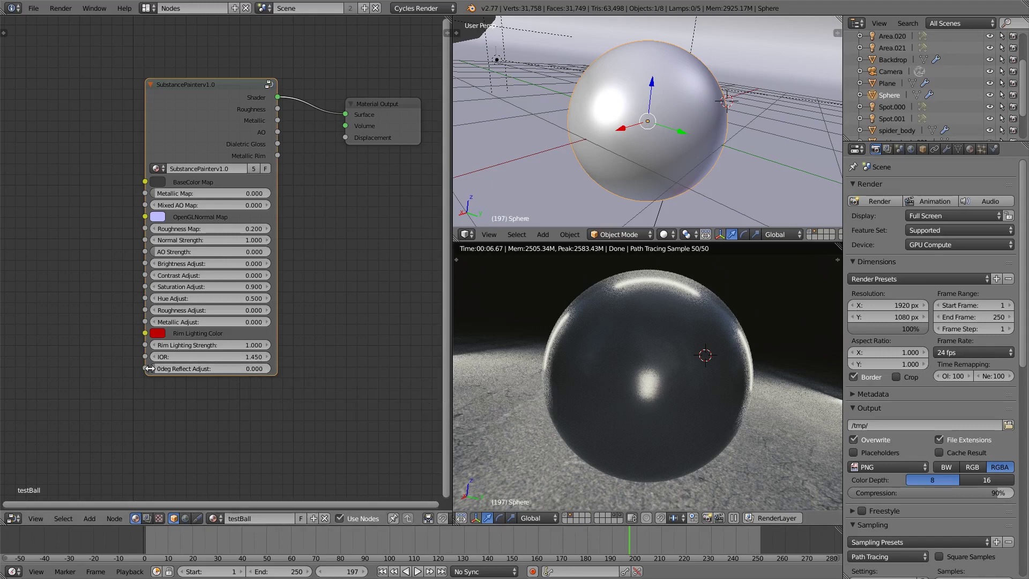
{"action": "left_click_drag", "start_coordinate": [214, 369], "coordinate": [273, 369]}
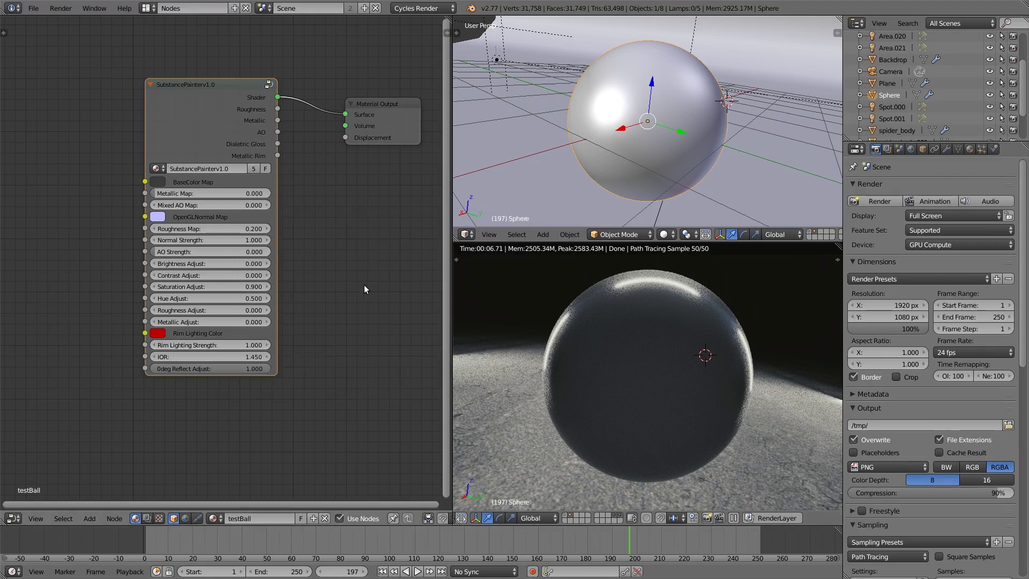
- Preview the shader node's outputs from Roughness through Dialetric Gloss and reset the 0deg Reflect Adjust to 0
{"action": "left_click", "coordinate": [226, 127], "text": "ctrl+shift"}
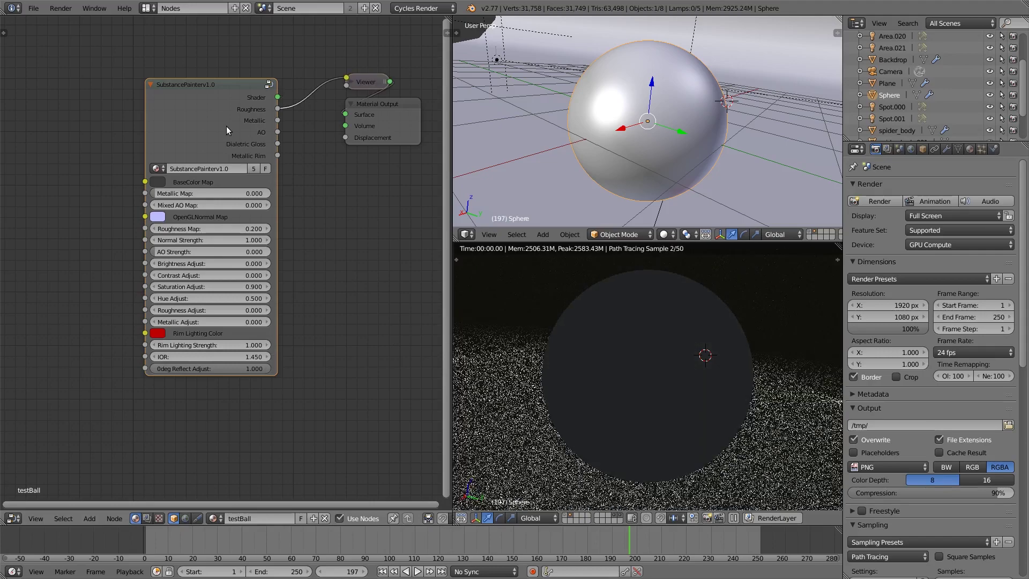
{"action": "left_click", "coordinate": [227, 126], "text": "ctrl+shift"}
{"action": "left_click", "coordinate": [226, 127], "text": "ctrl+shift"}
{"action": "left_click", "coordinate": [257, 140], "text": "ctrl+shift"}
{"action": "left_click", "coordinate": [274, 154], "text": "ctrl+shift"}
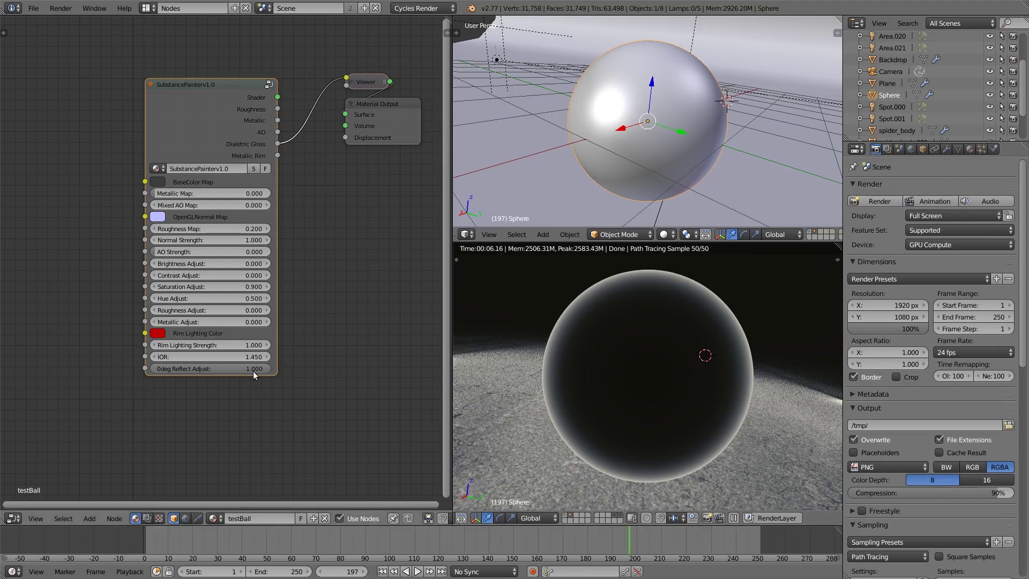
{"action": "key", "text": "BackSpace"}
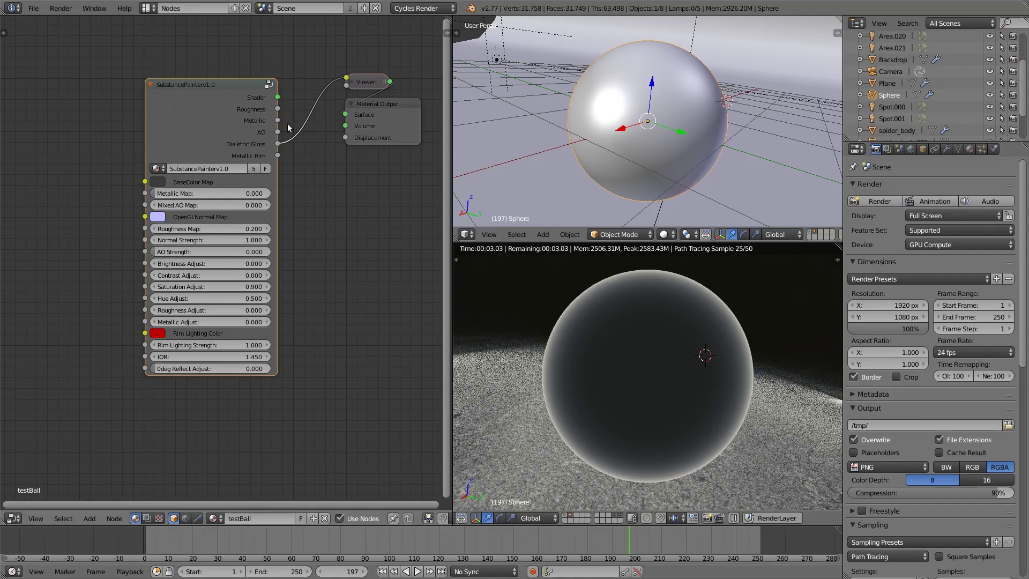
- Preview the Metallic Rim output on the sphere and set the Metallic Map value to 1
{"action": "left_click", "coordinate": [242, 130], "text": "ctrl+shift"}
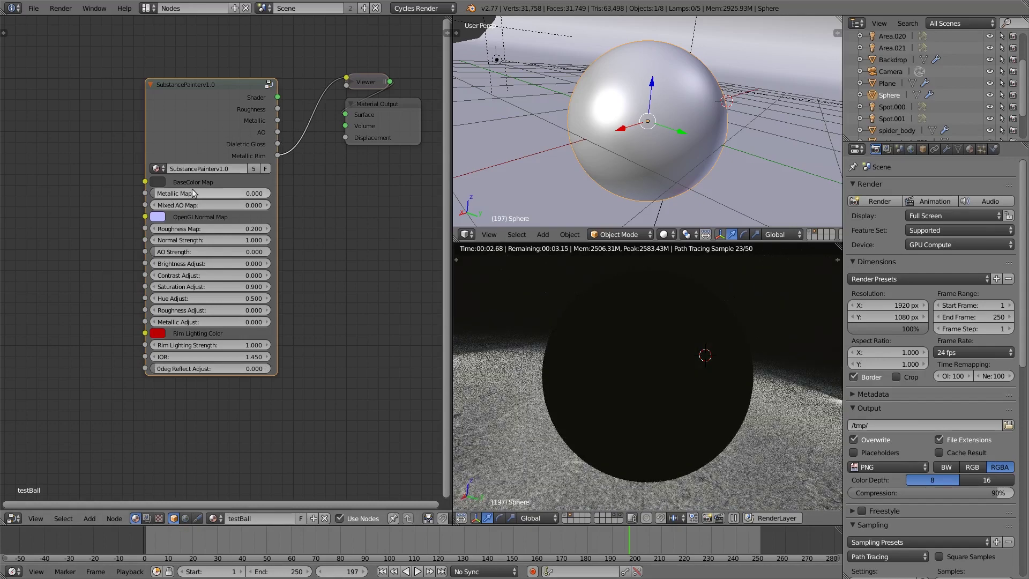
{"action": "left_click_drag", "start_coordinate": [193, 193], "coordinate": [272, 196]}
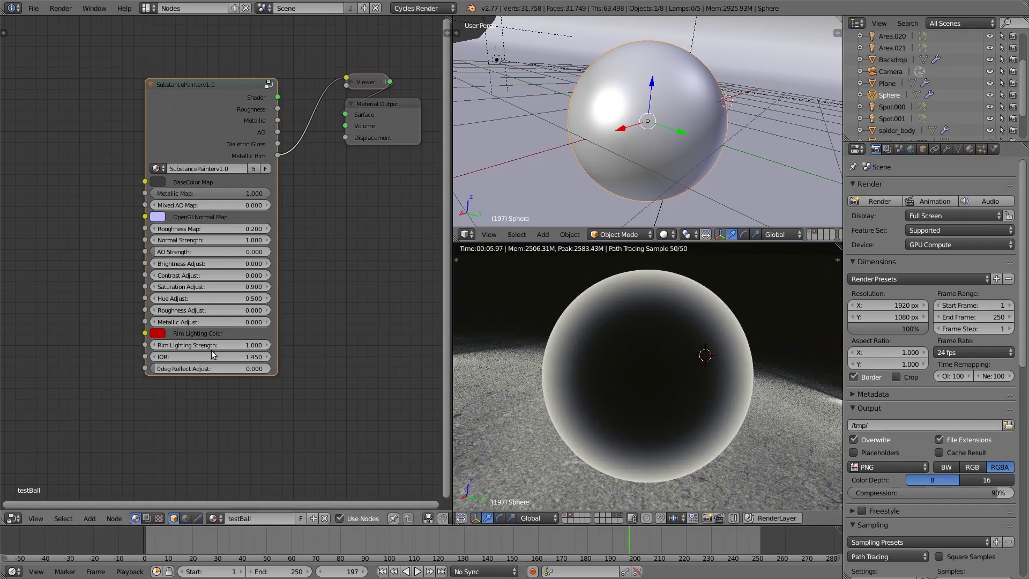
- Set the Rim Lighting Strength to 0 and connect the Shader output back to the material's surface
{"action": "left_click_drag", "start_coordinate": [258, 351], "coordinate": [139, 345]}
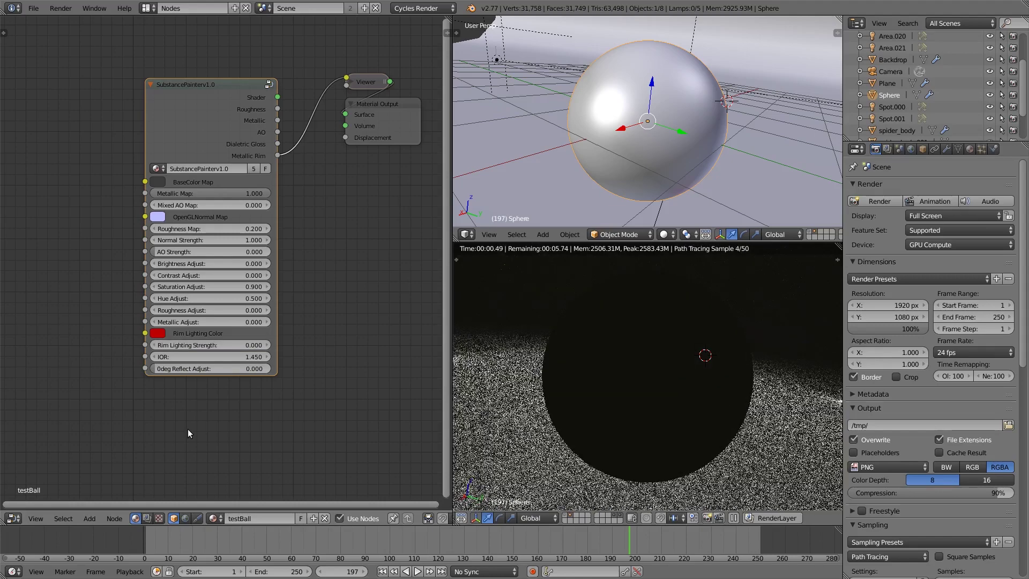
{"action": "left_click", "coordinate": [202, 103], "text": "ctrl+shift"}
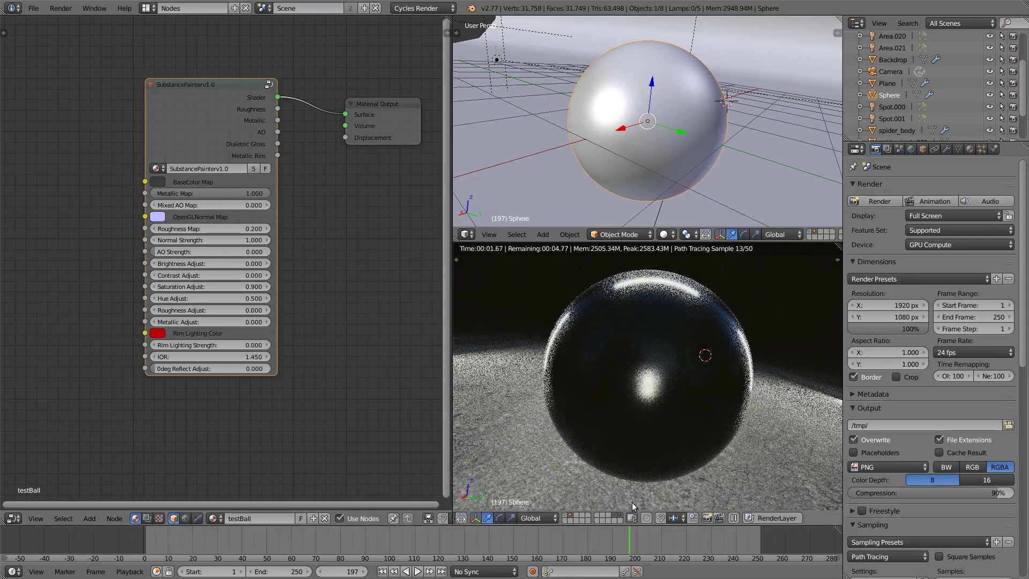
- Hide the test sphere's layer, show the first layer with the spider model and view the render through the camera
{"action": "left_click", "coordinate": [569, 518]}
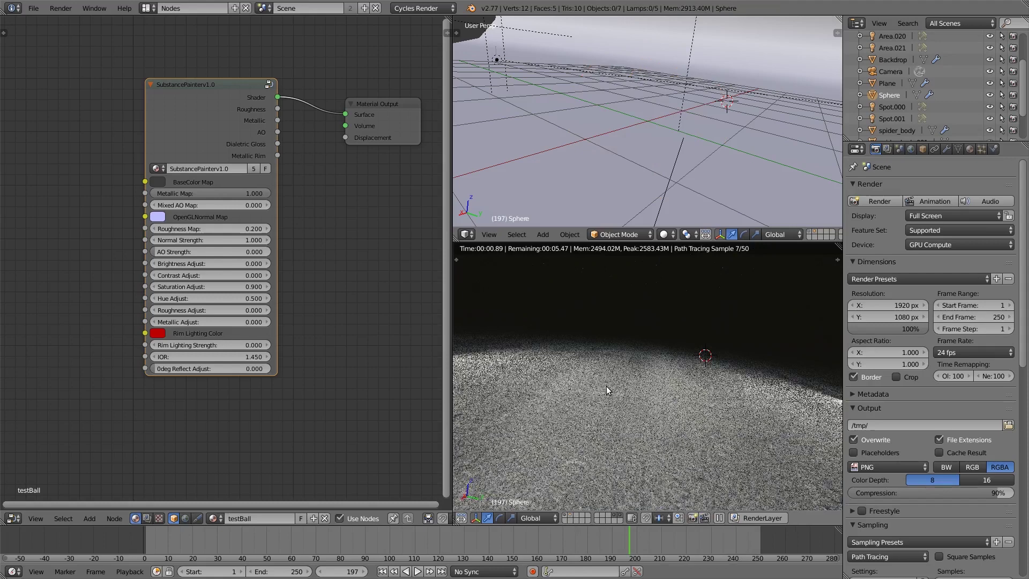
{"action": "key", "text": "1"}
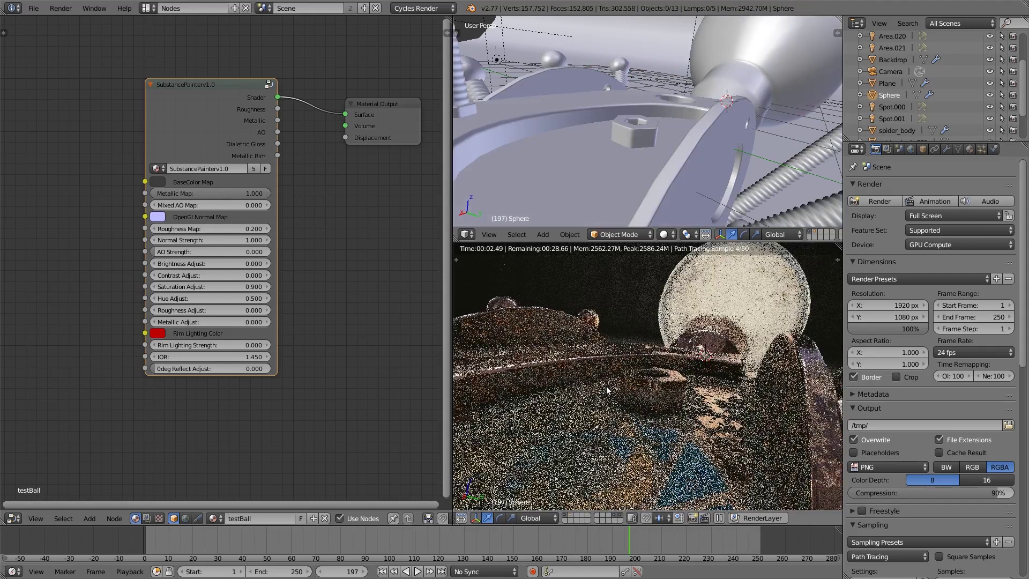
{"action": "key", "text": "KP_0"}
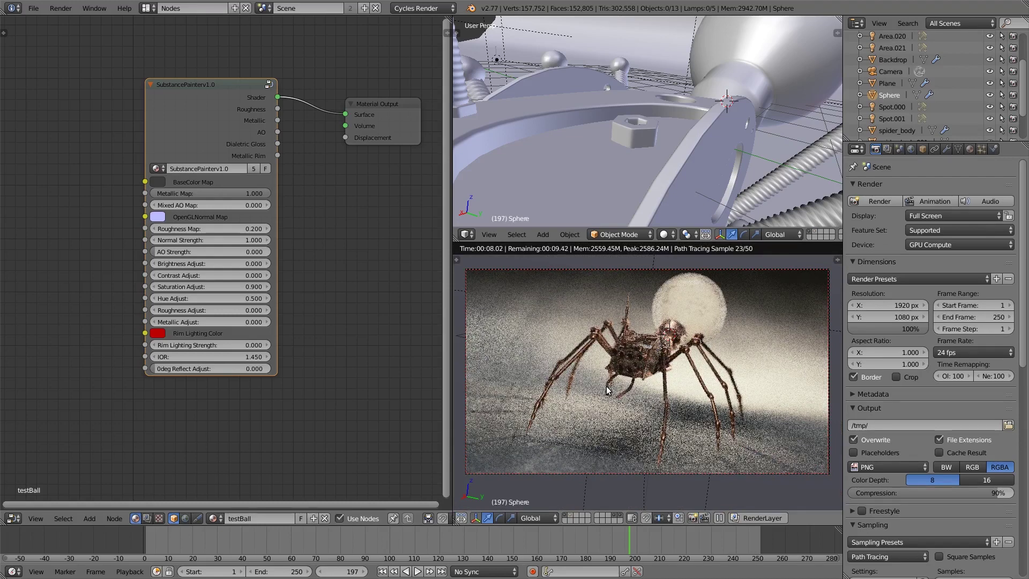
- Select the spider_winglets object and bring its whole material node setup into view
{"action": "scroll", "coordinate": [642, 114], "scroll_direction": "down", "scroll_amount": 6}
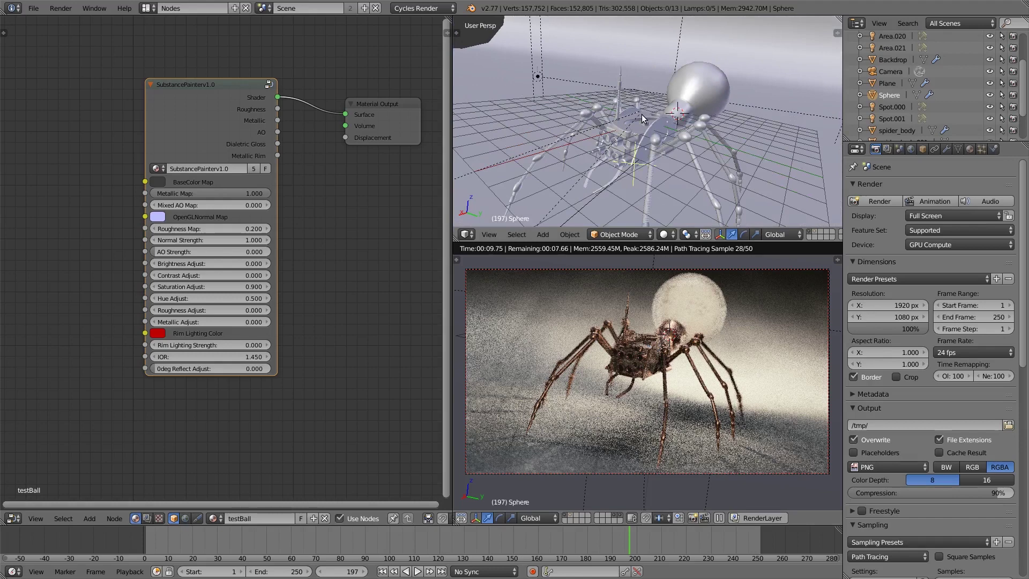
{"action": "scroll", "coordinate": [642, 114], "scroll_direction": "up", "scroll_amount": 3}
{"action": "right_click", "coordinate": [656, 138]}
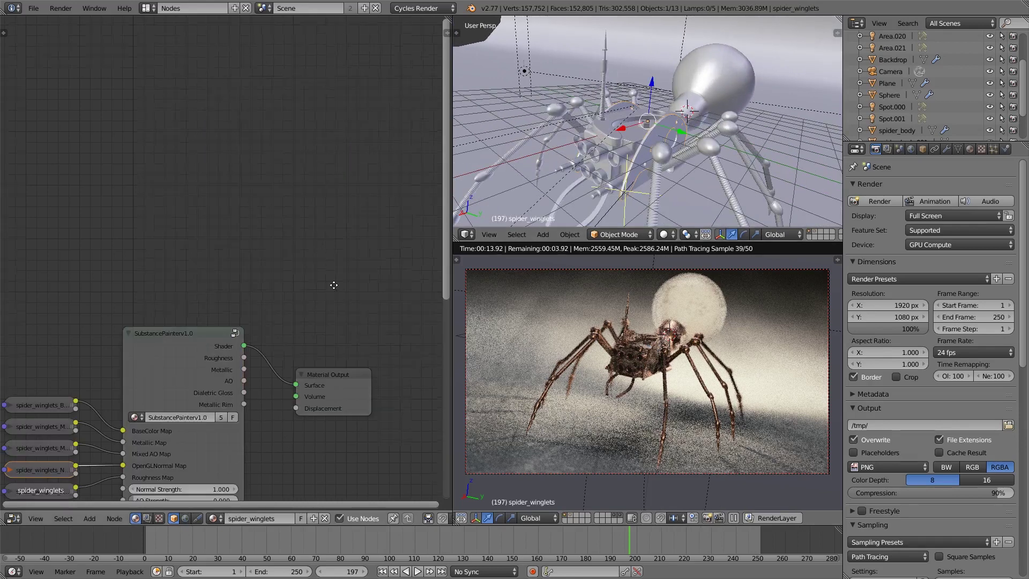
{"action": "key", "text": "Home"}
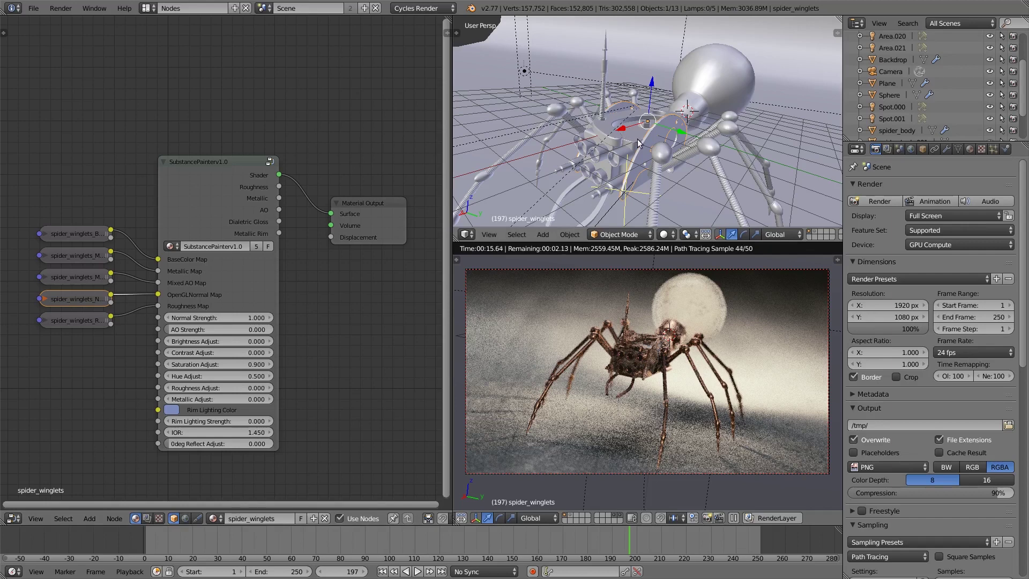
- Select the spider_body object and bring its whole material node setup into view
{"action": "right_click", "coordinate": [638, 143]}
{"action": "key", "text": "Home"}
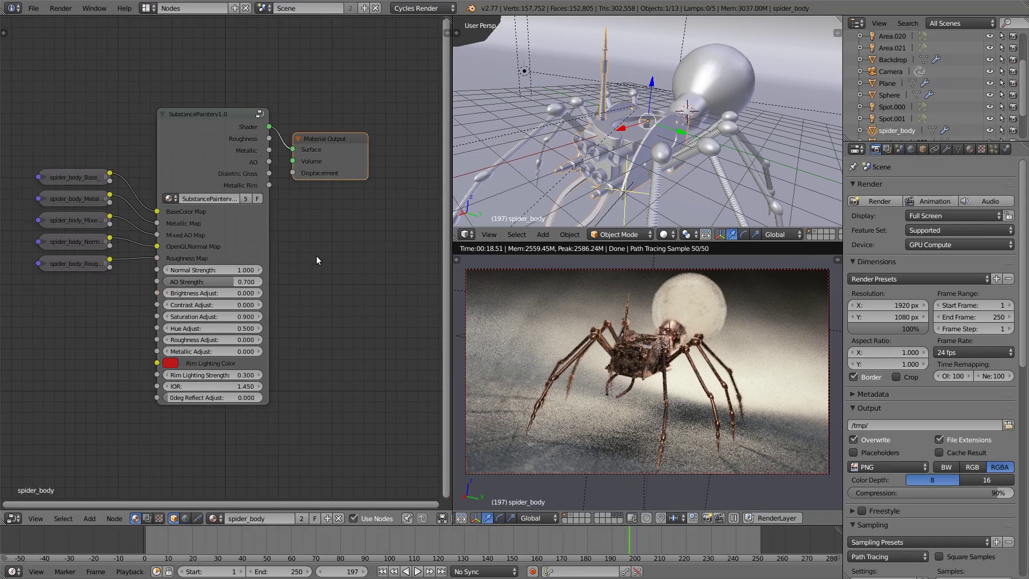
{"action": "scroll", "coordinate": [310, 217], "scroll_direction": "up", "scroll_amount": 2}
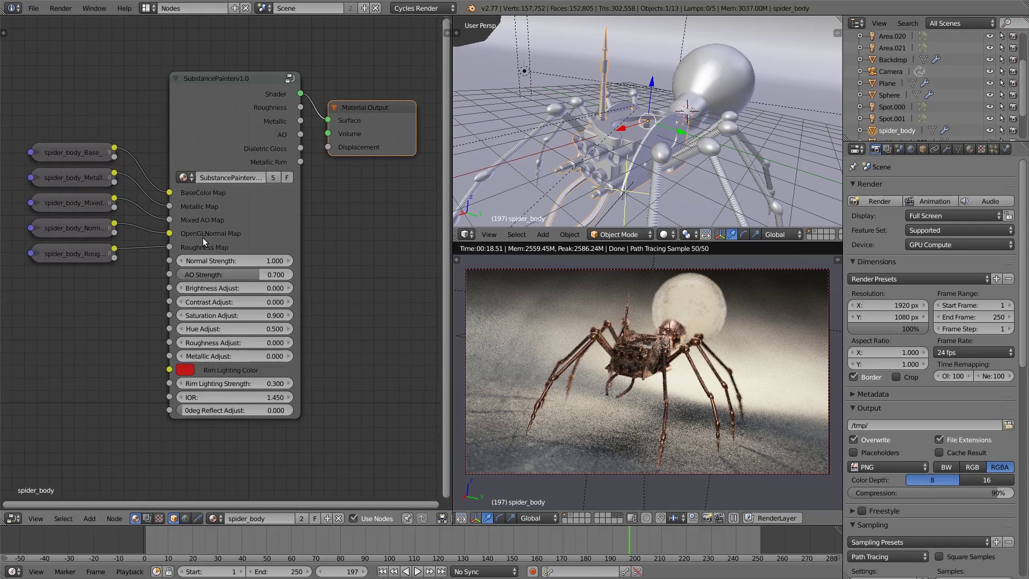
- Expand the collapsed metallic image texture node of the spider_body material to show its settings
{"action": "left_click", "coordinate": [80, 230]}
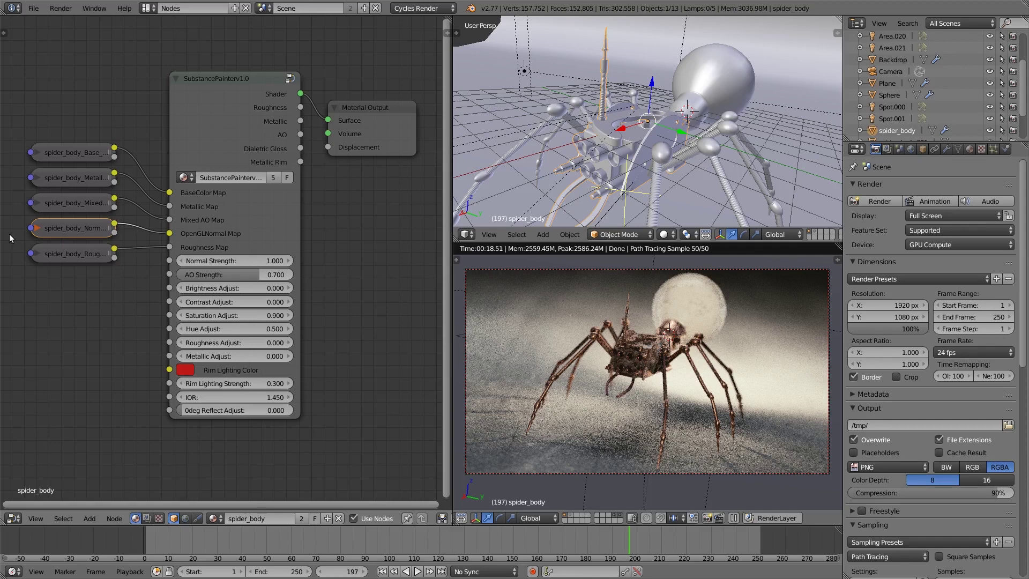
{"action": "left_click", "coordinate": [39, 176]}
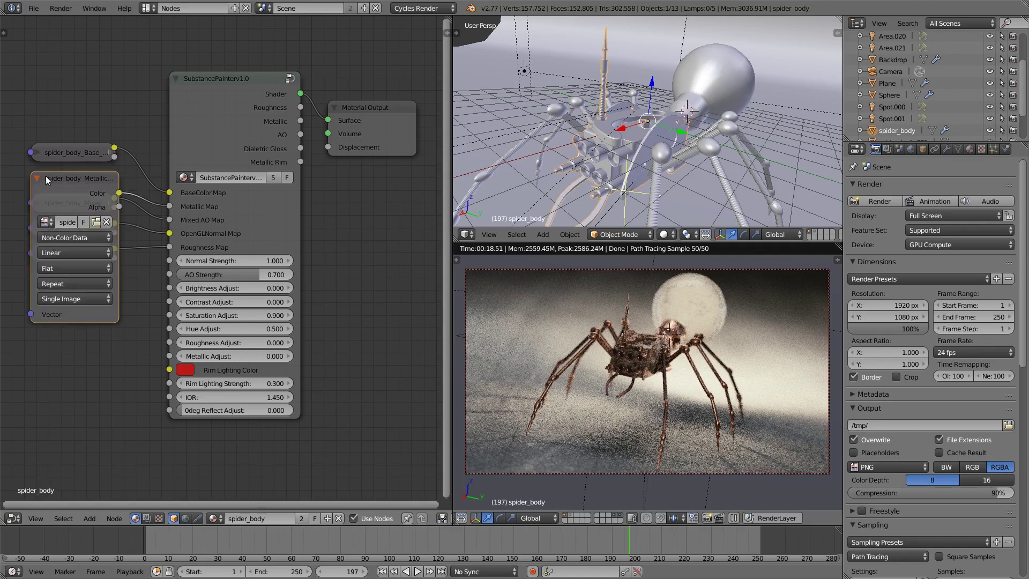
- Check the collapsed spider_body texture nodes by expanding and re-collapsing the base color, metallic, mixed AO, normal and roughness images
{"action": "left_click", "coordinate": [38, 177]}
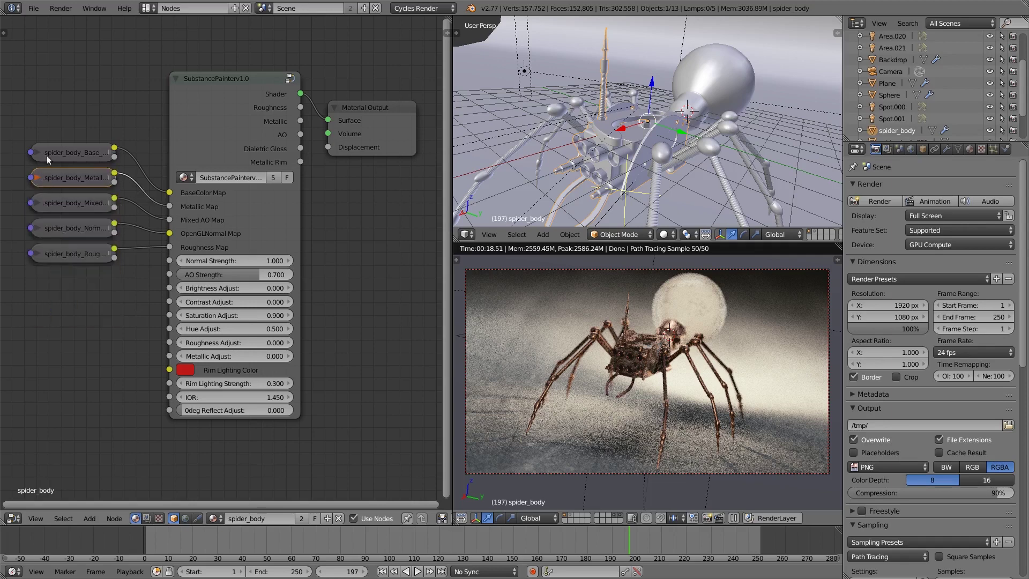
{"action": "double_click", "coordinate": [40, 153]}
{"action": "left_click", "coordinate": [37, 178]}
{"action": "left_click", "coordinate": [37, 178]}
{"action": "left_click", "coordinate": [34, 204]}
{"action": "left_click", "coordinate": [39, 205]}
{"action": "left_click", "coordinate": [37, 228]}
{"action": "left_click", "coordinate": [39, 229]}
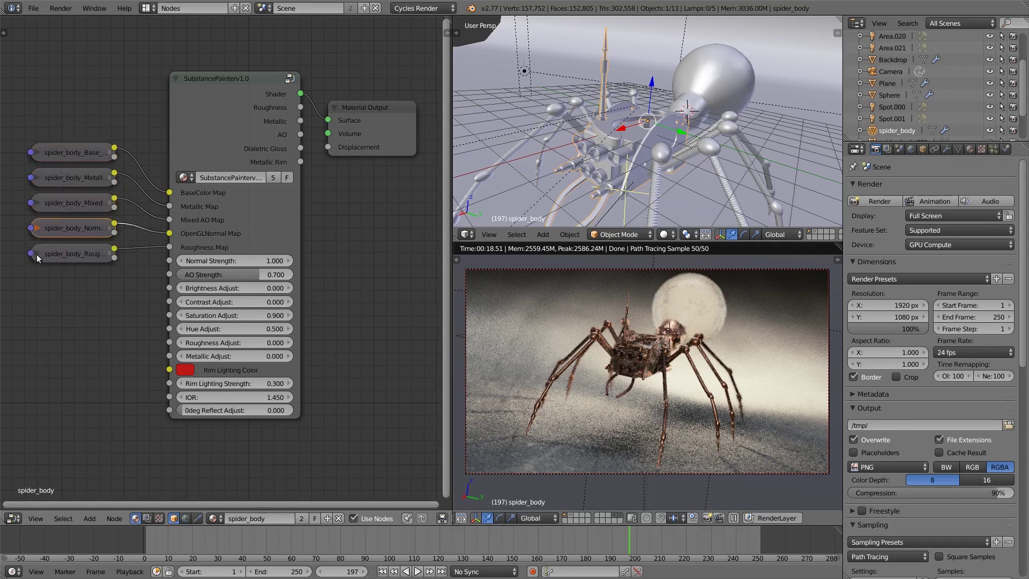
{"action": "left_click", "coordinate": [38, 255]}
{"action": "left_click", "coordinate": [41, 253]}
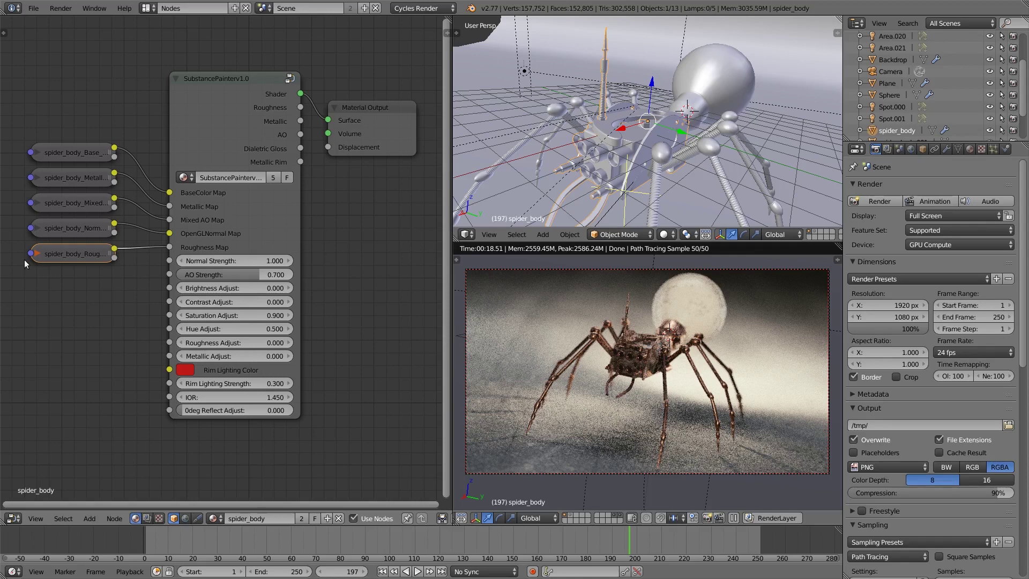
- Check the roughness texture node's settings once more, collapse it again and select the base color texture node
{"action": "left_click", "coordinate": [38, 254]}
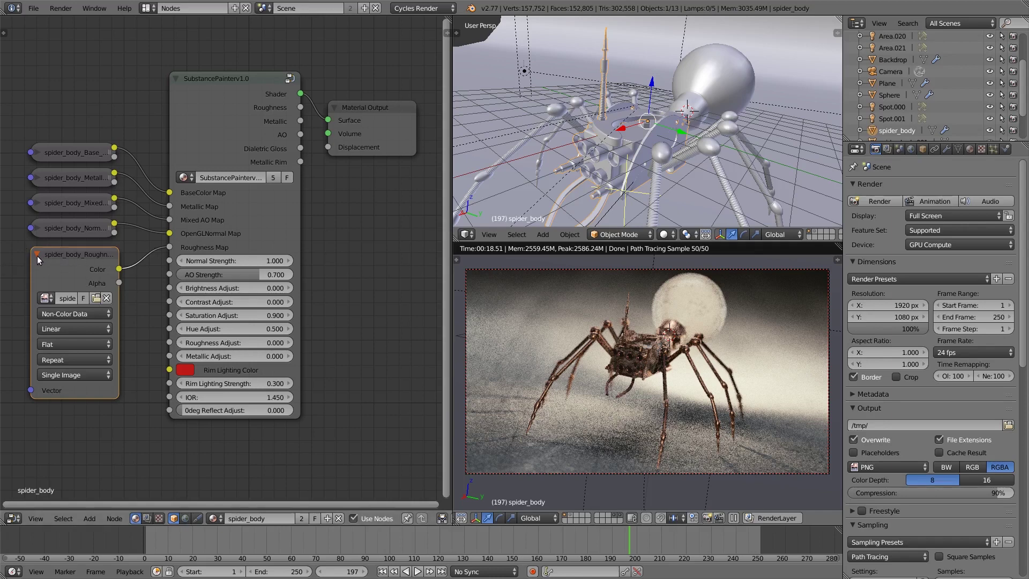
{"action": "left_click", "coordinate": [35, 254]}
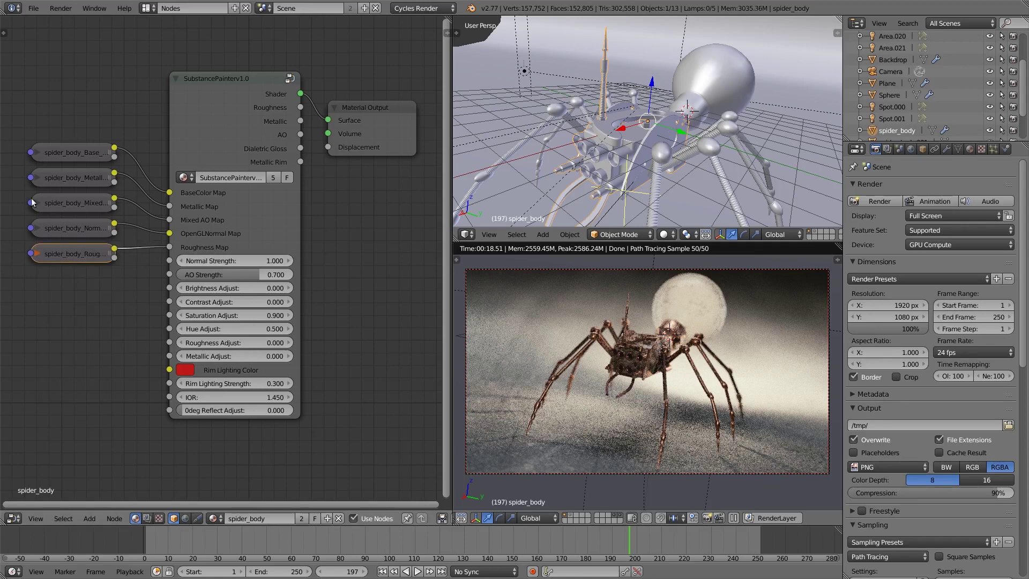
{"action": "left_click", "coordinate": [63, 154]}
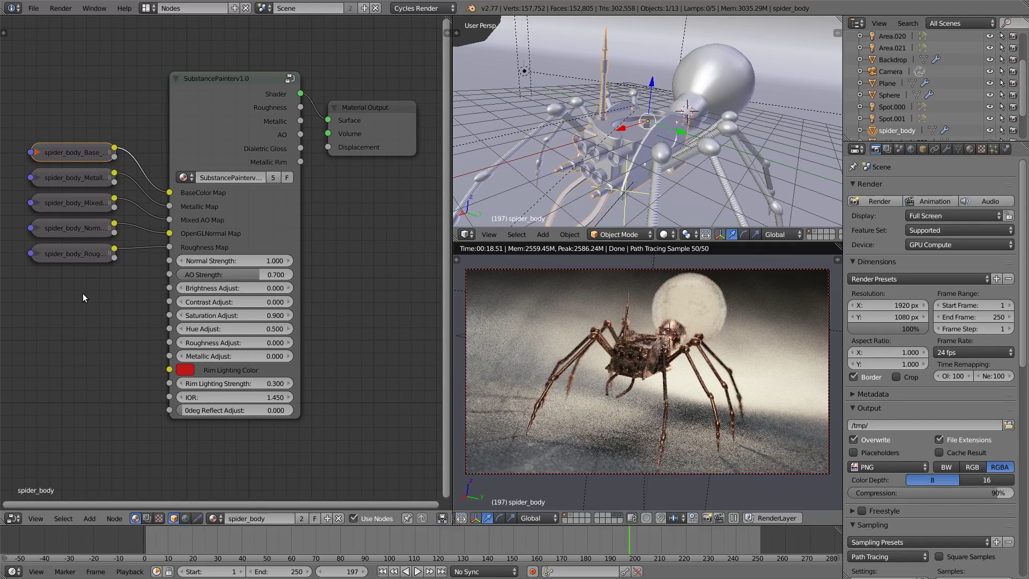
- Move the Material Output node away from the shader group and preview the group's Roughness output on the spider body
{"action": "scroll", "coordinate": [698, 417], "scroll_direction": "up", "scroll_amount": 3}
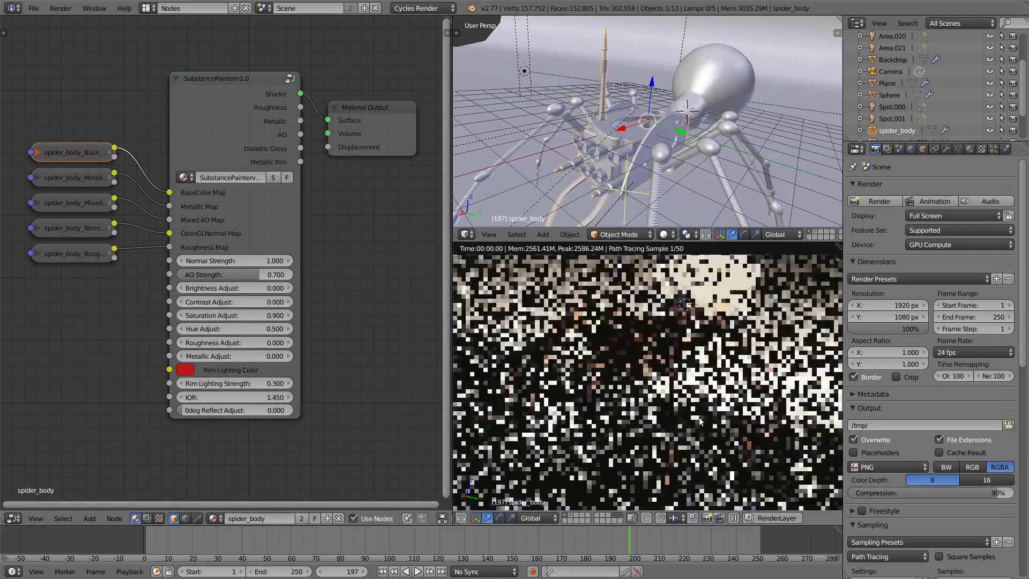
{"action": "scroll", "coordinate": [662, 390], "scroll_direction": "up", "scroll_amount": 1}
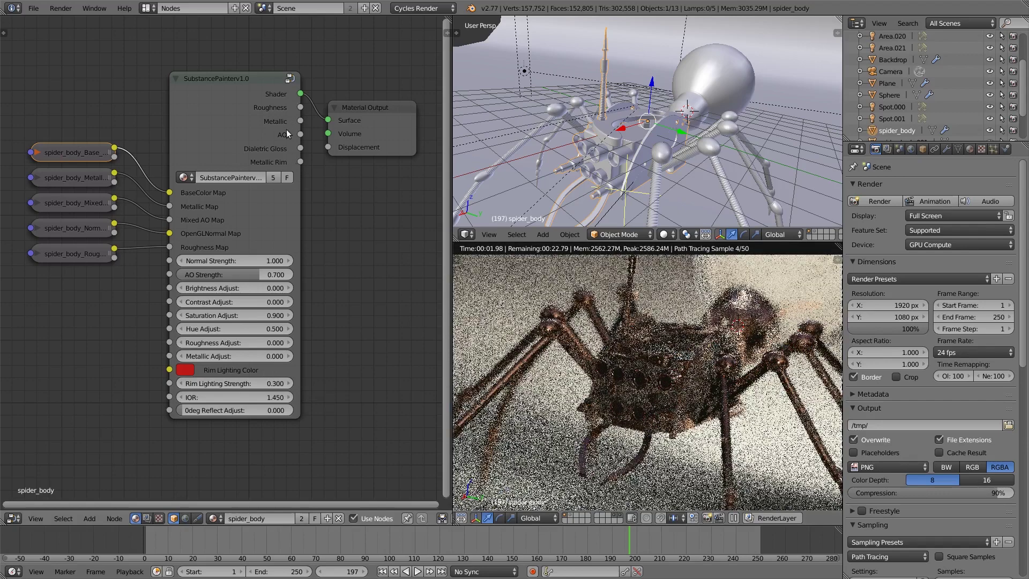
{"action": "left_click", "coordinate": [397, 105]}
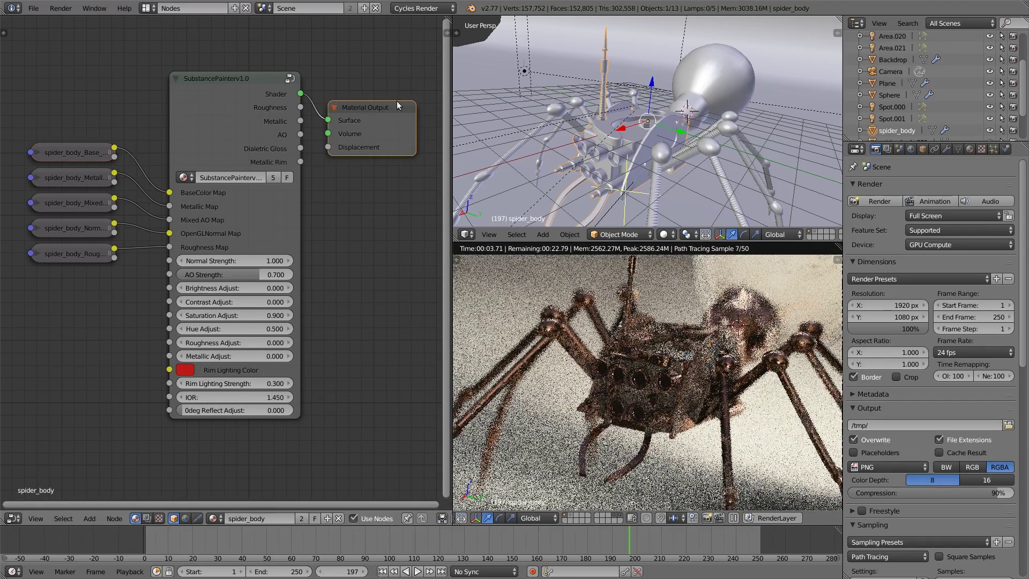
{"action": "left_click_drag", "start_coordinate": [397, 106], "coordinate": [458, 96]}
{"action": "left_click", "coordinate": [262, 134], "text": "ctrl+shift"}
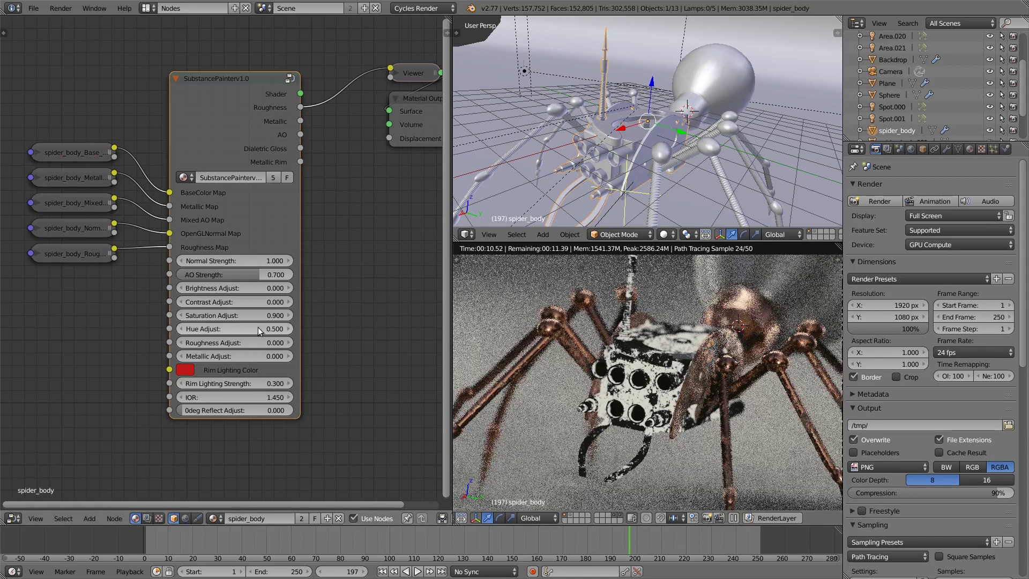
- Set Roughness Adjust on the spider_body SubstancePainterv1.0 node to -0.3
{"action": "left_click", "coordinate": [256, 343]}
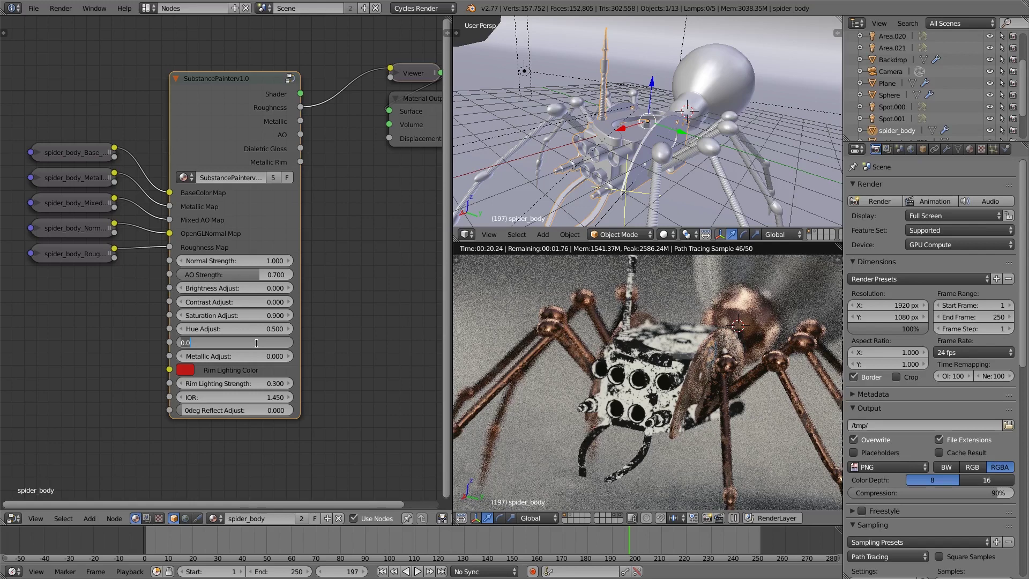
{"action": "type", "text": "0"}
{"action": "key", "text": "BackSpace"}
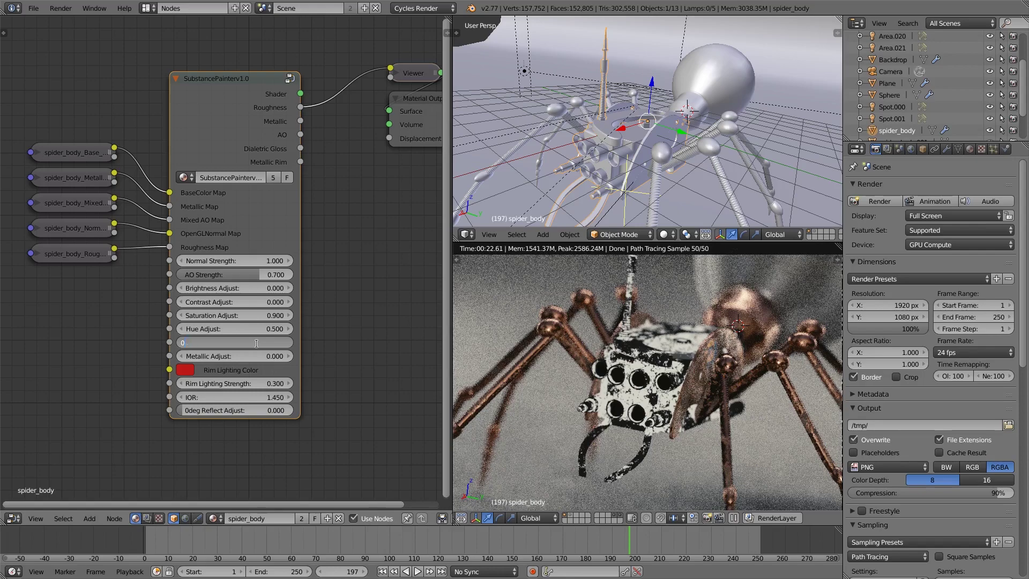
{"action": "type", "text": "-0.36"}
{"action": "key", "text": "Return"}
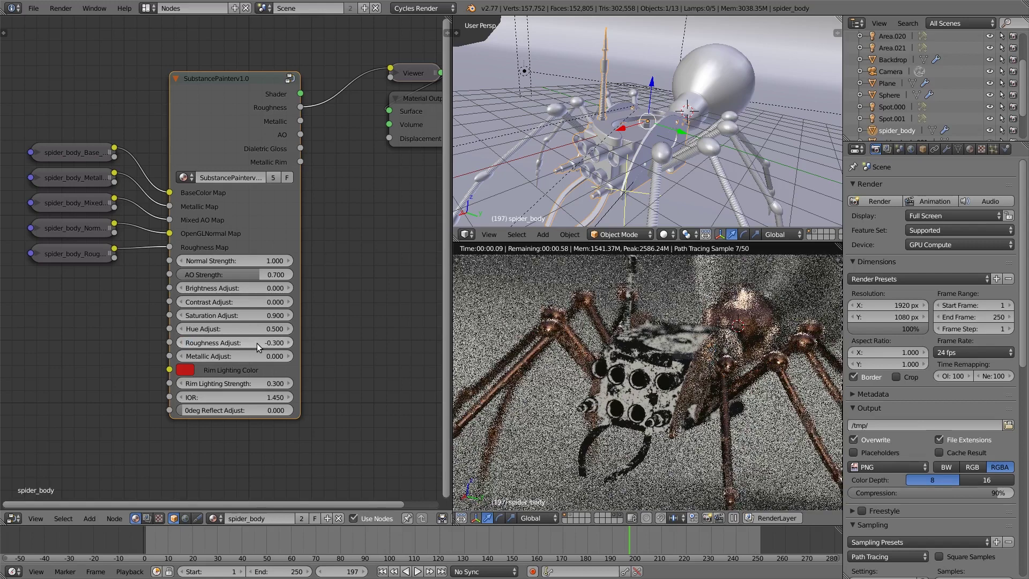
- Try a Roughness Adjust of 0.3 on the SubstancePainterv1.0 node and reset it to 0
{"action": "left_click", "coordinate": [256, 343]}
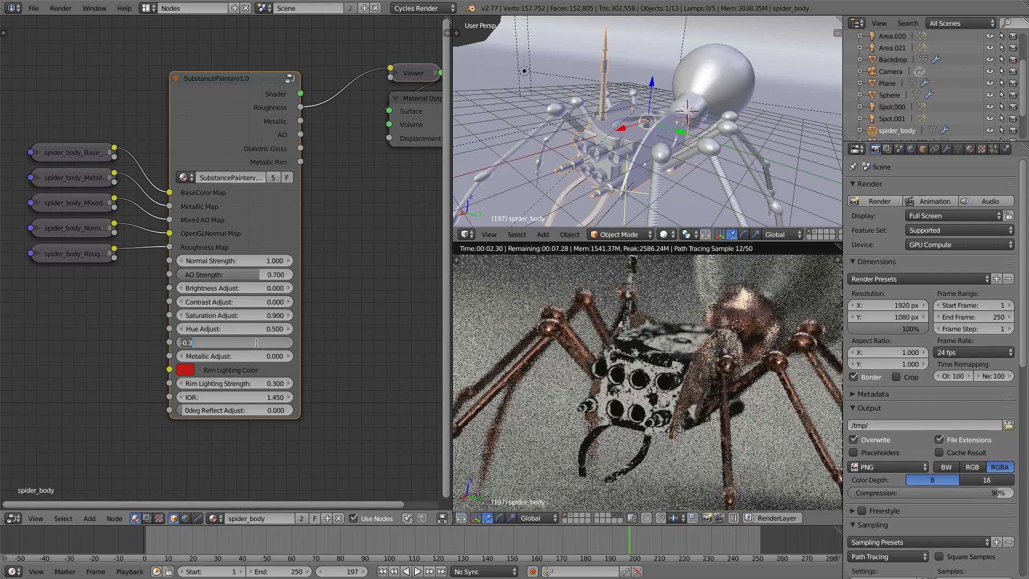
{"action": "type", "text": "0.3"}
{"action": "key", "text": "Return"}
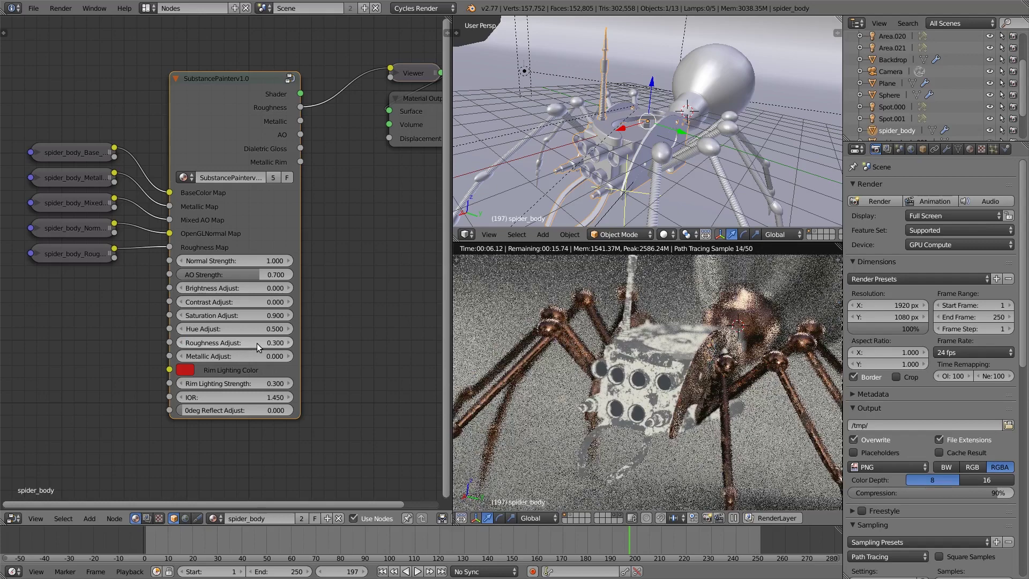
{"action": "left_click", "coordinate": [256, 343]}
{"action": "type", "text": "0"}
{"action": "key", "text": "Return"}
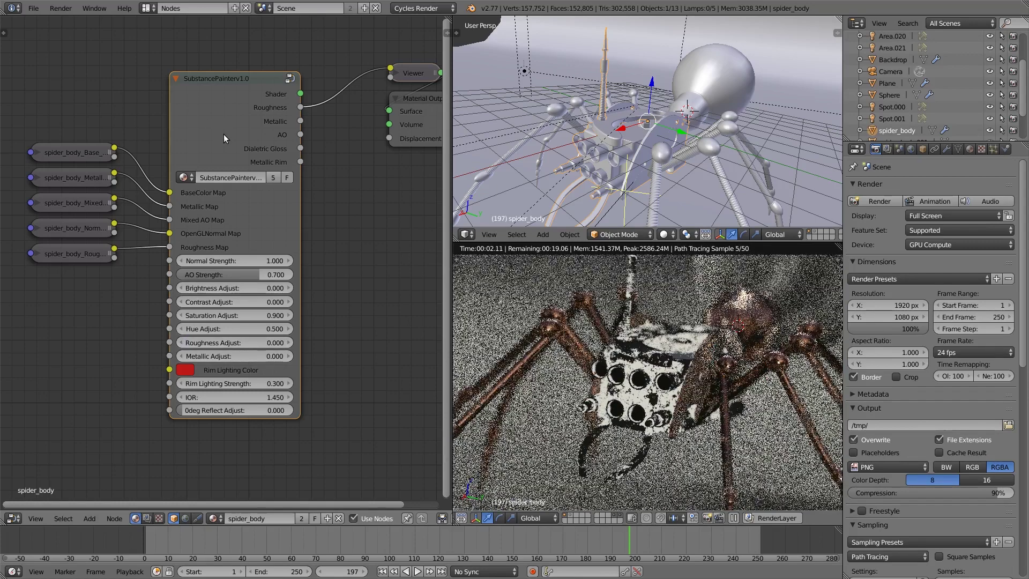
- Preview the shader group's Metallic output and its AO output on the spider body, and select the mixed AO texture node
{"action": "left_click", "coordinate": [224, 135], "text": "ctrl+shift"}
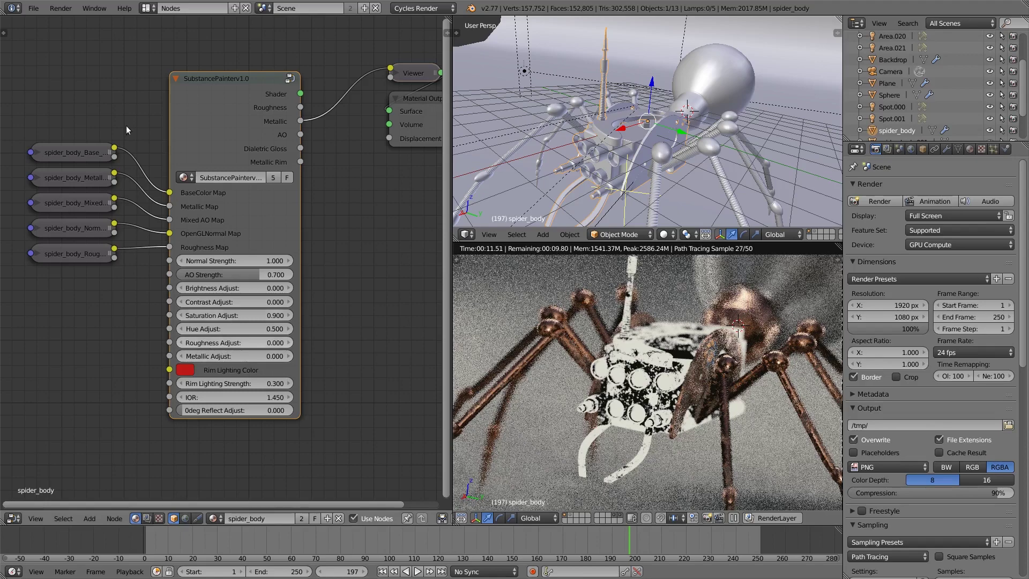
{"action": "left_click", "coordinate": [255, 121], "text": "ctrl+shift"}
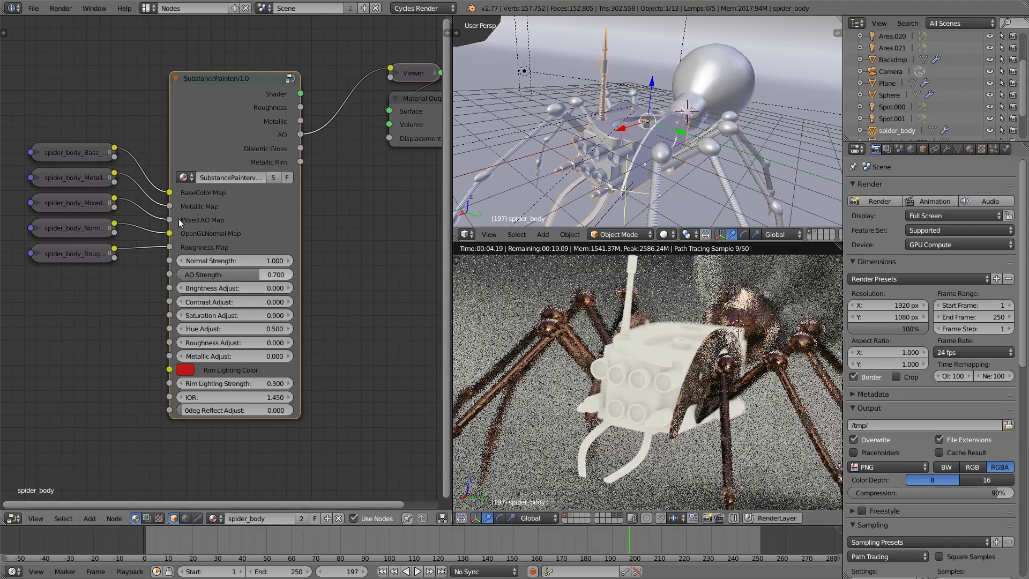
{"action": "left_click", "coordinate": [83, 205]}
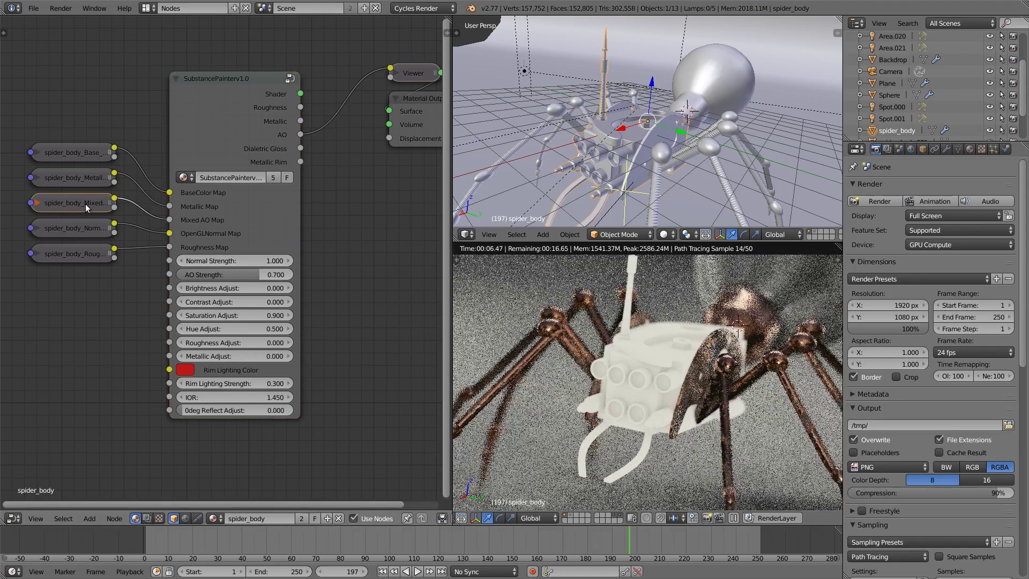
- Raise AO Strength on the SubstancePainterv1.0 node to 1 and try a value of 2
{"action": "left_click_drag", "start_coordinate": [255, 275], "coordinate": [314, 318]}
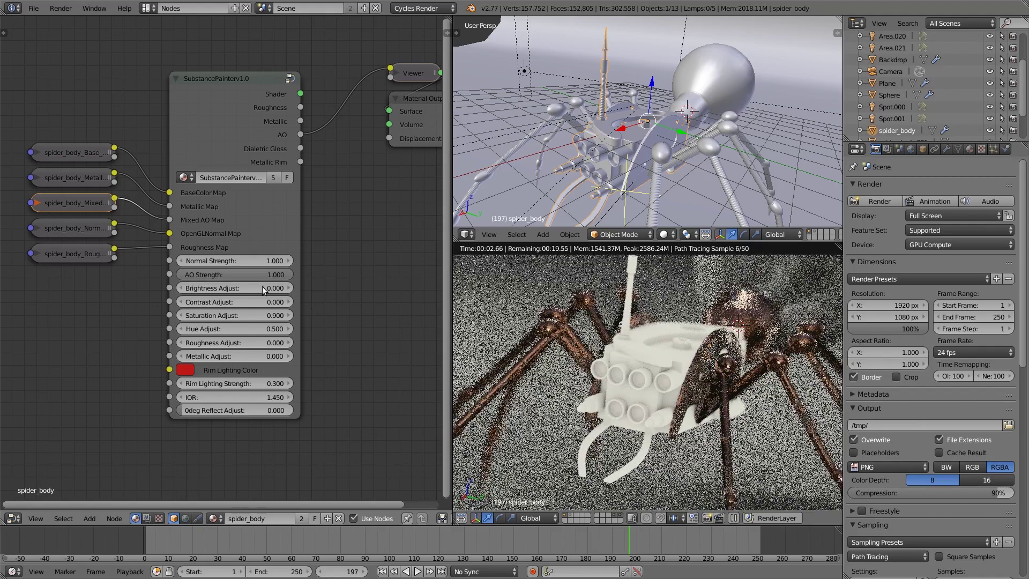
{"action": "left_click", "coordinate": [244, 275]}
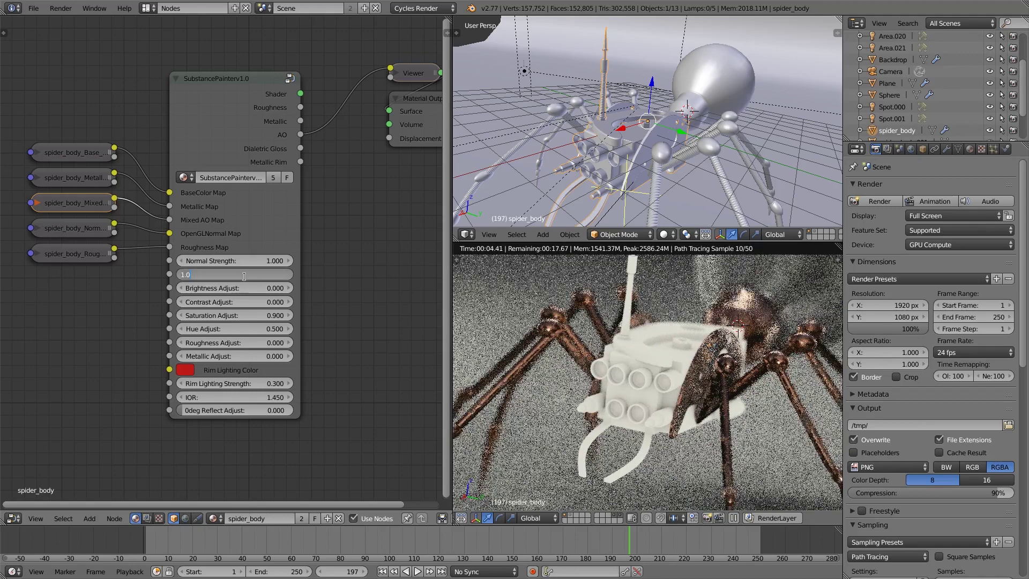
{"action": "type", "text": "2"}
{"action": "key", "text": "Return"}
- Set AO Strength to 1 and switch the spider body's preview back to the full Shader output
{"action": "left_click", "coordinate": [244, 276]}
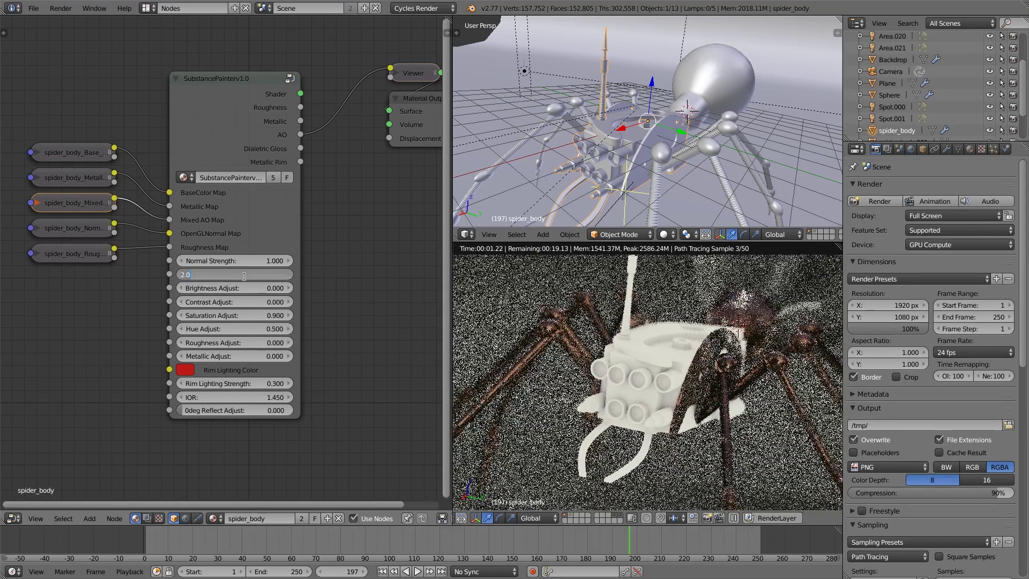
{"action": "type", "text": "1"}
{"action": "key", "text": "Return"}
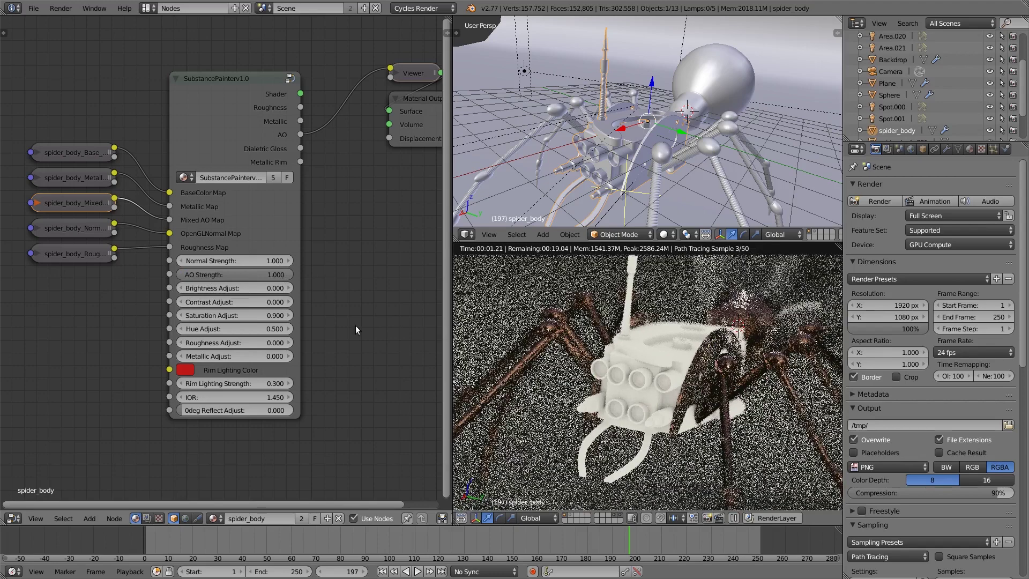
{"action": "left_click", "coordinate": [278, 274]}
{"action": "key", "text": "Return"}
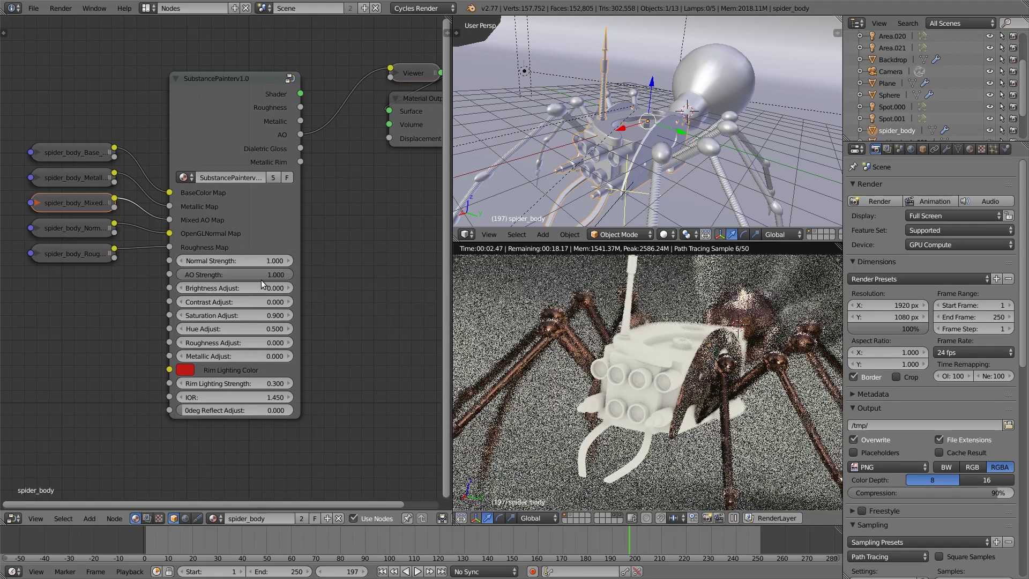
{"action": "left_click", "coordinate": [246, 274]}
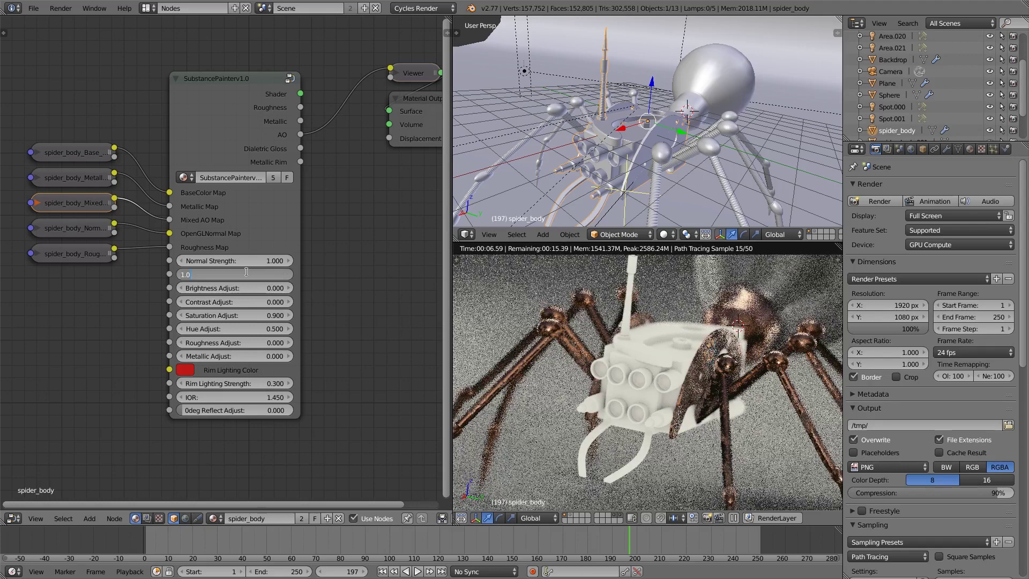
{"action": "key", "text": "Return"}
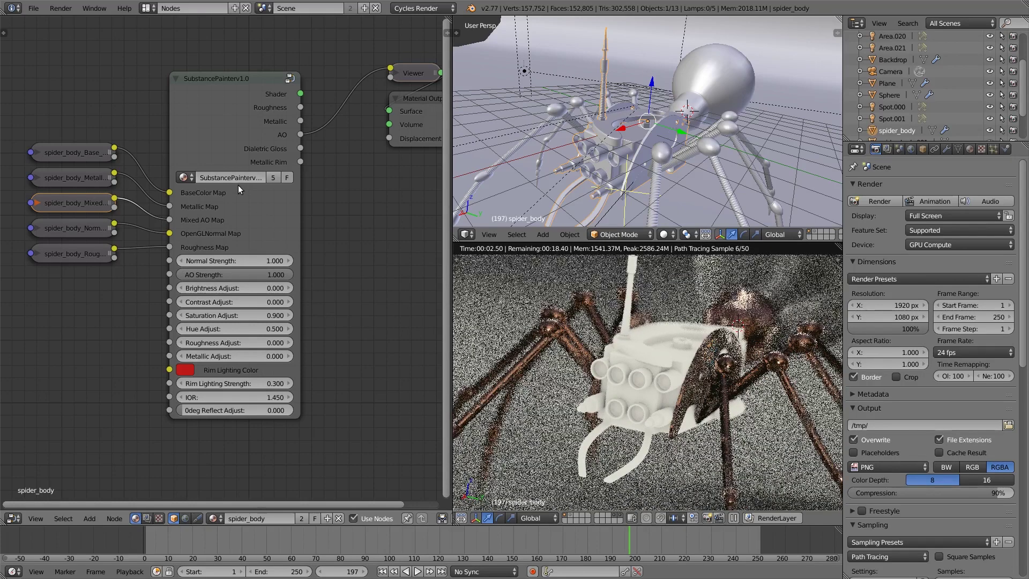
{"action": "left_click", "coordinate": [242, 140], "text": "ctrl+shift"}
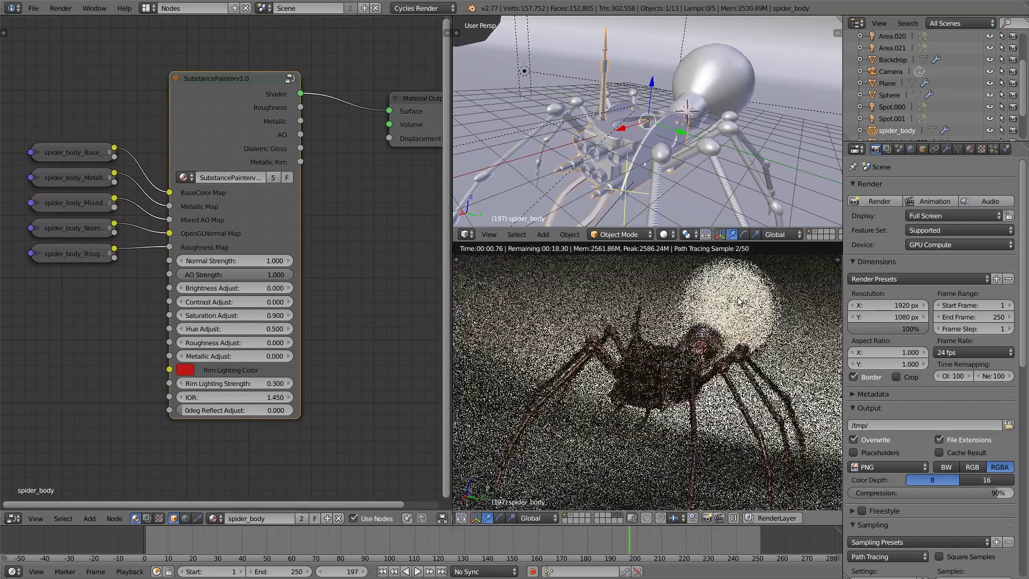
- Select the spider_bulp object and bring its material node setup into view
{"action": "right_click", "coordinate": [738, 296]}
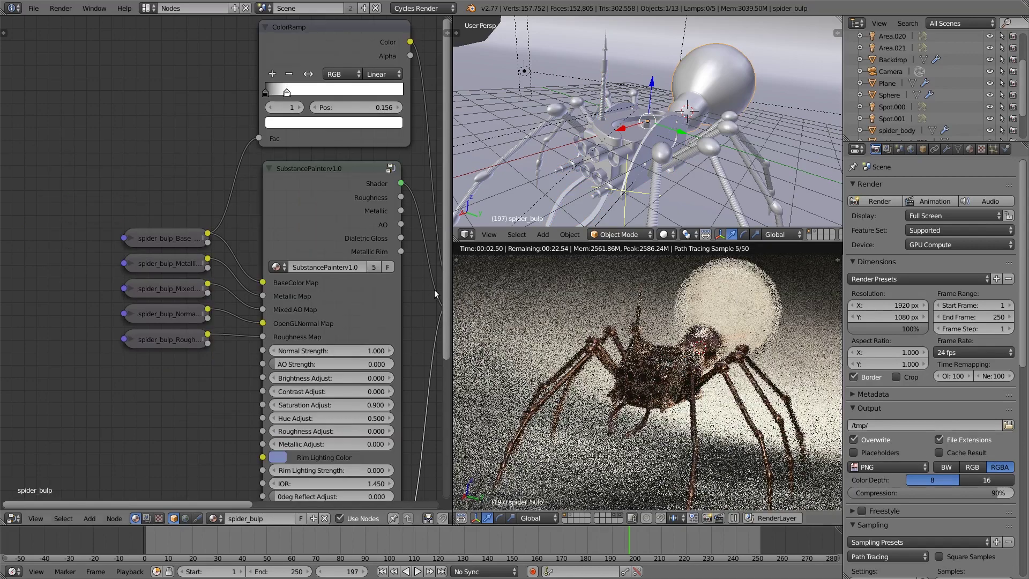
{"action": "scroll", "coordinate": [402, 307], "scroll_direction": "down", "scroll_amount": 3}
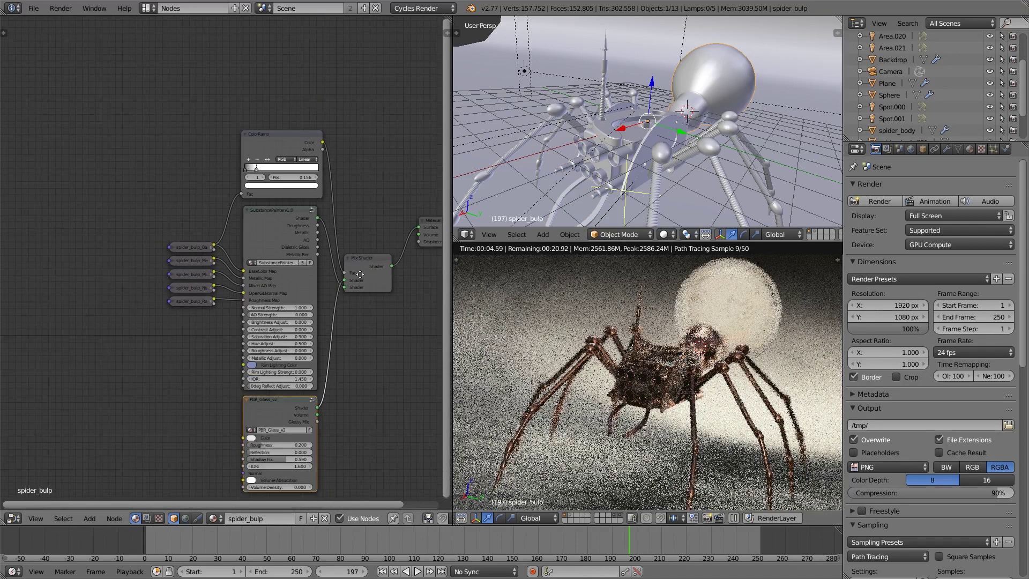
{"action": "middle_click_drag", "start_coordinate": [402, 308], "coordinate": [340, 260]}
{"action": "scroll", "coordinate": [341, 261], "scroll_direction": "up", "scroll_amount": 2}
- Select the SubstancePainterv1.0 node and the PBR_Glass_v2 node of the spider_bulp material to examine the two mixed shaders
{"action": "right_click", "coordinate": [221, 139]}
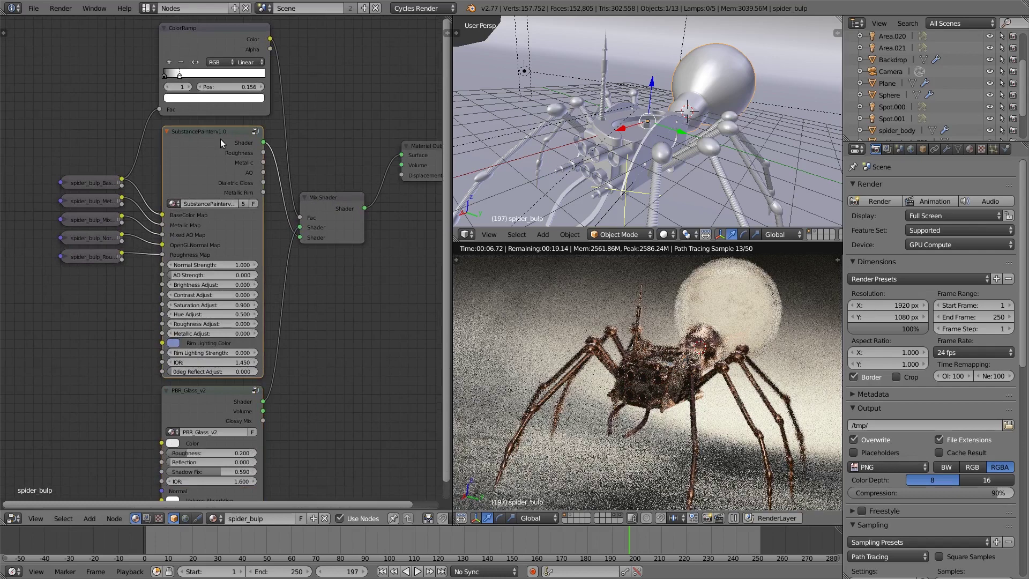
{"action": "right_click", "coordinate": [209, 435]}
{"action": "middle_click_drag", "start_coordinate": [317, 366], "coordinate": [317, 304]}
{"action": "scroll", "coordinate": [316, 304], "scroll_direction": "up", "scroll_amount": 2}
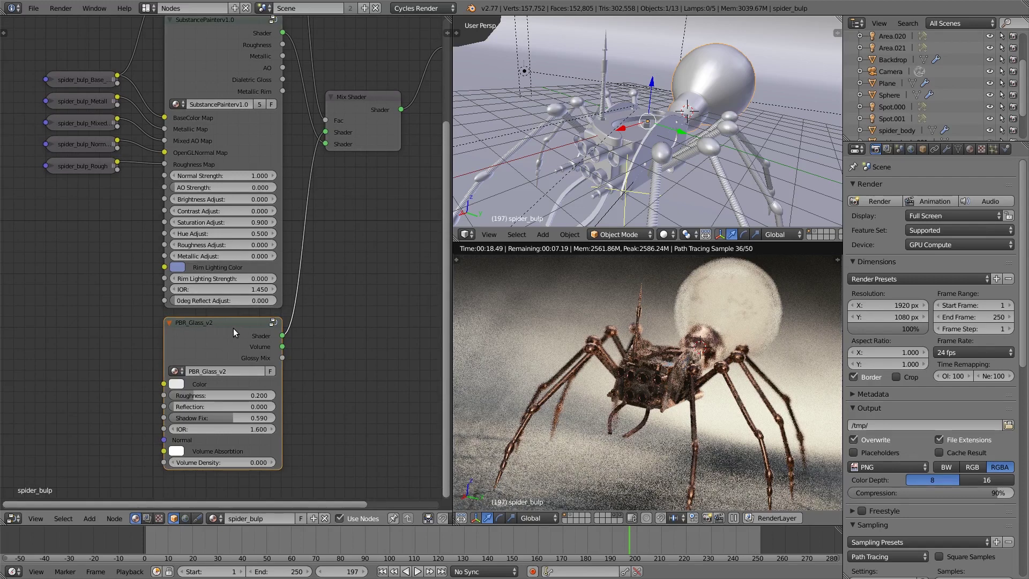
- Preview the ColorRamp node's Color output on spider_bulp to inspect the mask driving the Mix Shader factor
{"action": "scroll", "coordinate": [233, 328], "scroll_direction": "down", "scroll_amount": 1}
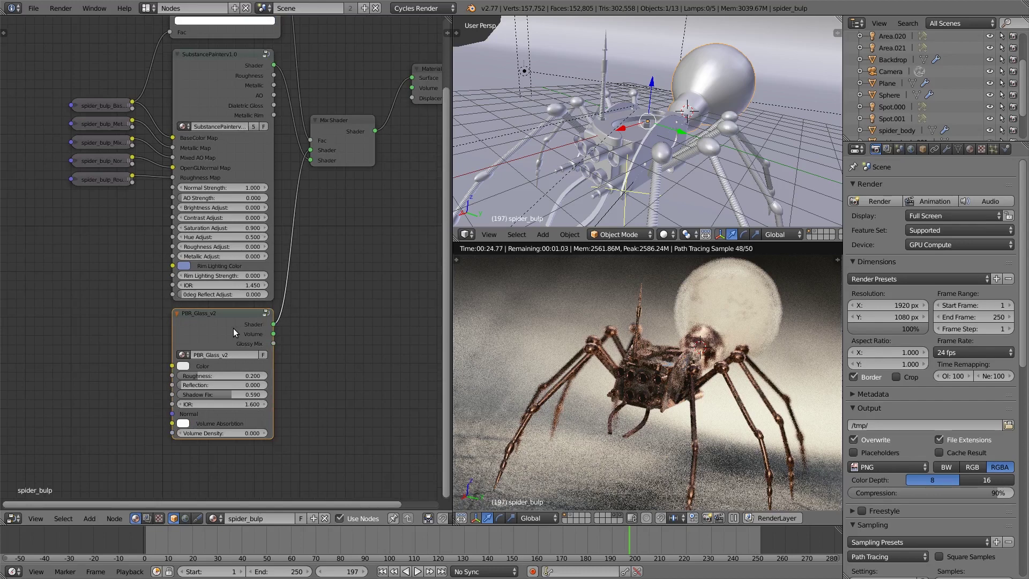
{"action": "scroll", "coordinate": [263, 146], "scroll_direction": "down", "scroll_amount": 1}
{"action": "middle_click_drag", "start_coordinate": [263, 146], "coordinate": [320, 267]}
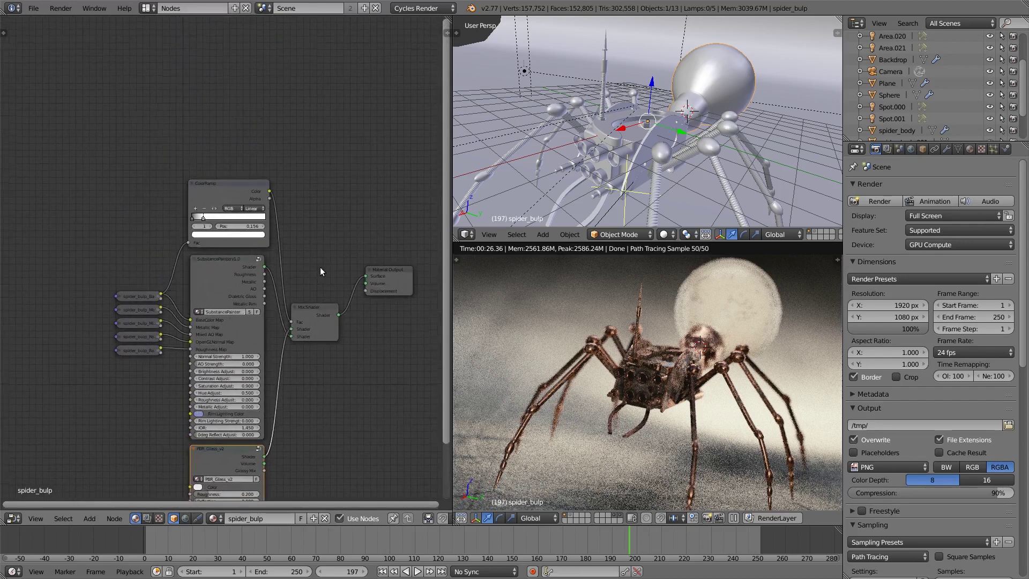
{"action": "scroll", "coordinate": [261, 163], "scroll_direction": "up", "scroll_amount": 2}
{"action": "left_click", "coordinate": [247, 142], "text": "ctrl+shift"}
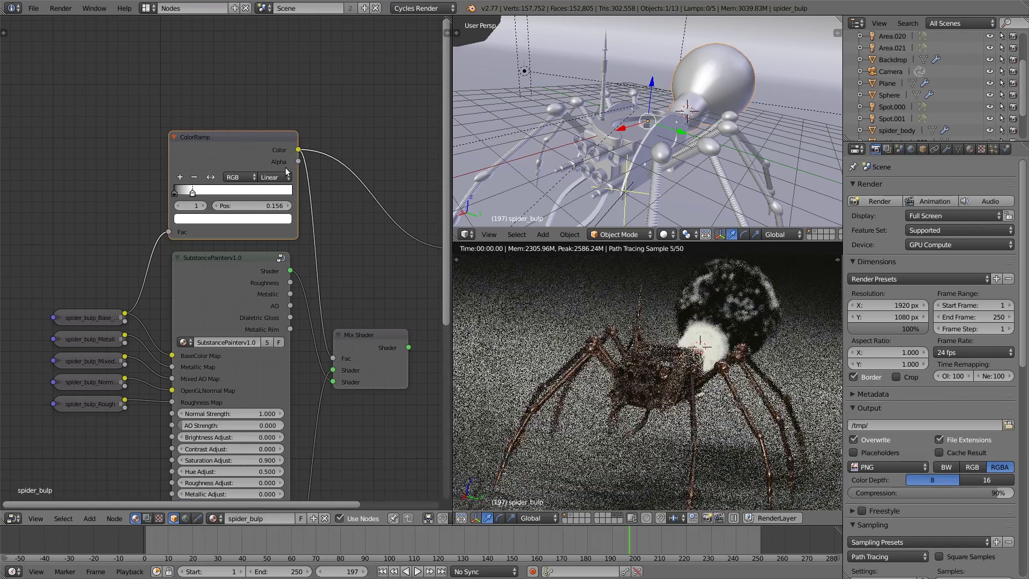
{"action": "scroll", "coordinate": [304, 423], "scroll_direction": "down", "scroll_amount": 1}
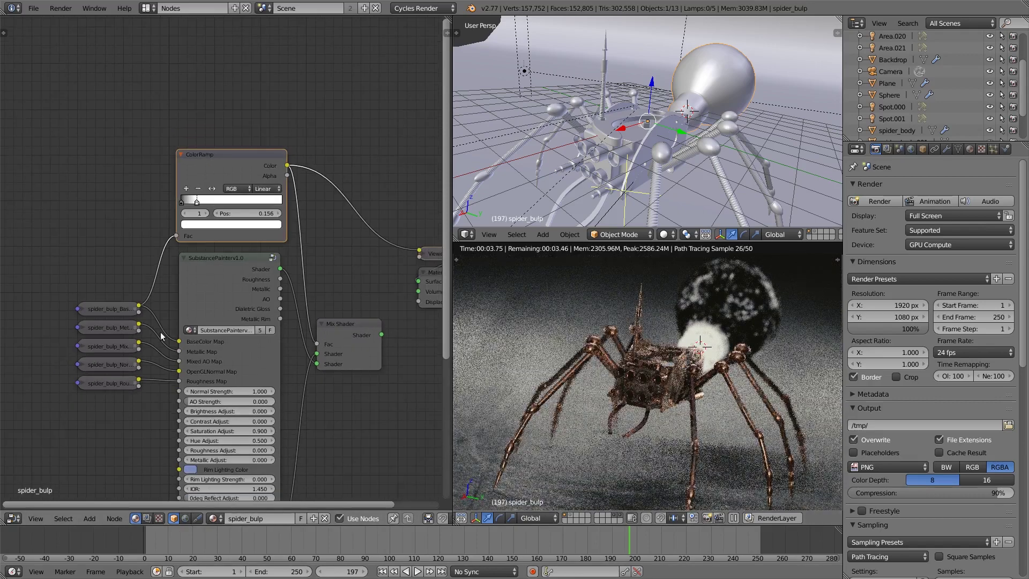
- Examine the spider_bulp base color texture node, the ColorRamp it feeds, and the SubstancePainterv1.0 and PBR_Glass_v2 shaders being mixed
{"action": "left_click", "coordinate": [117, 306]}
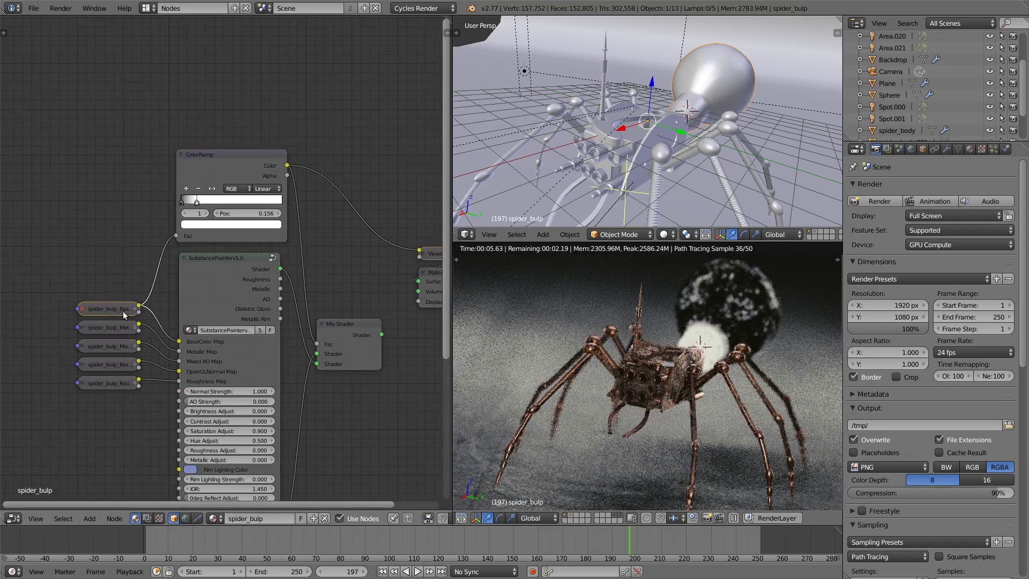
{"action": "left_click", "coordinate": [218, 169]}
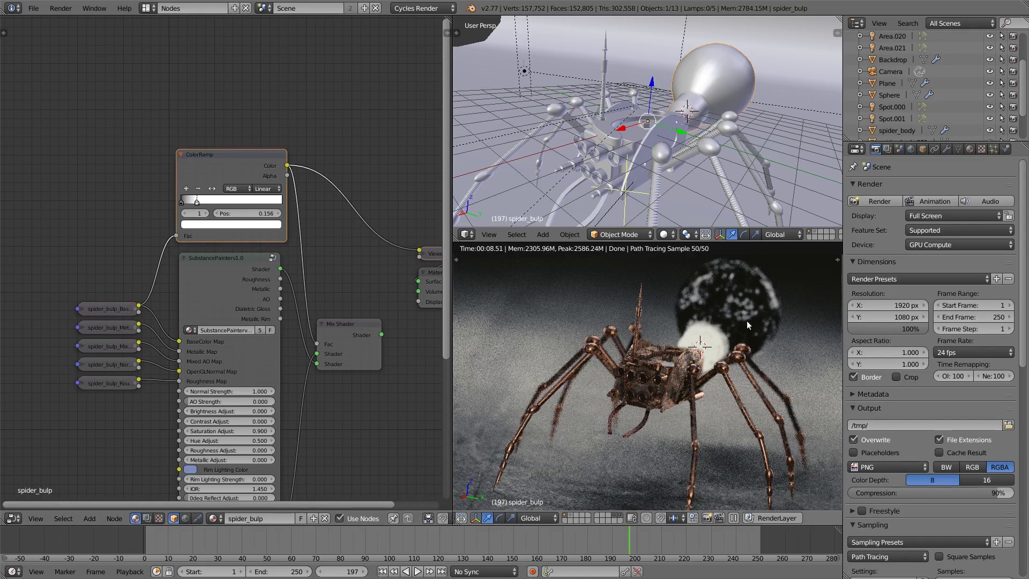
{"action": "left_click", "coordinate": [192, 257]}
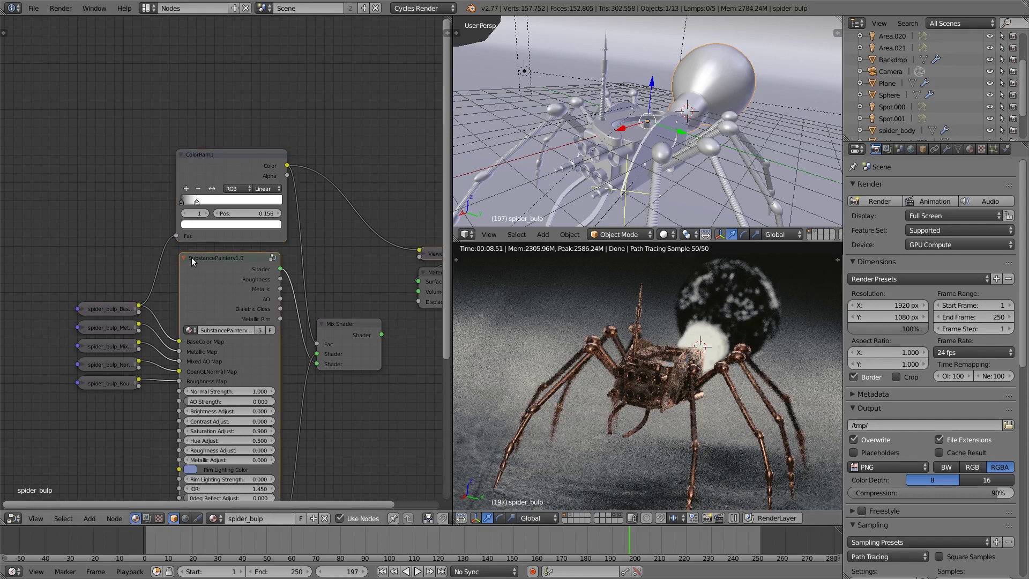
{"action": "scroll", "coordinate": [398, 354], "scroll_direction": "down", "scroll_amount": 2}
{"action": "middle_click_drag", "start_coordinate": [398, 355], "coordinate": [256, 214]}
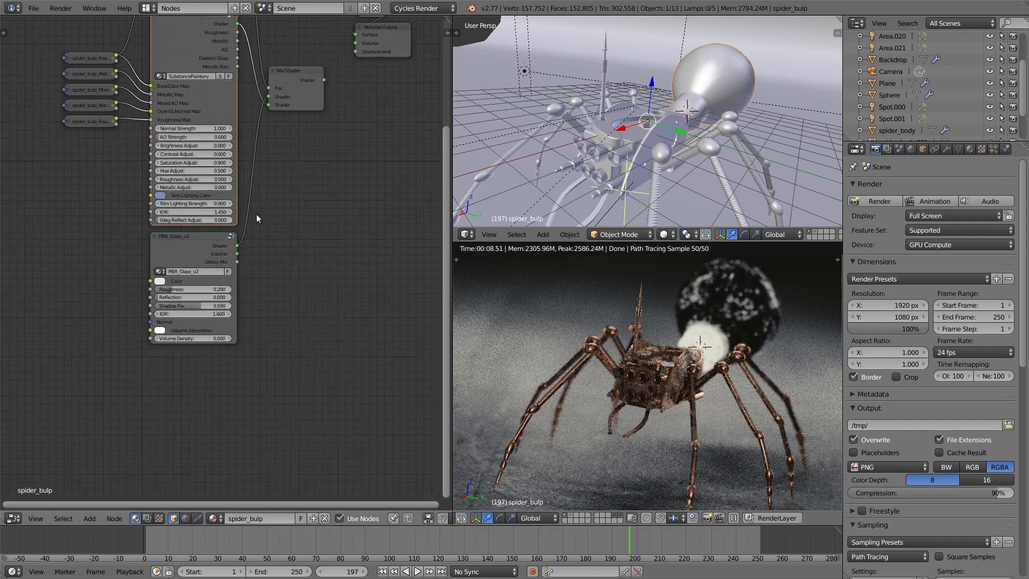
- Switch the spider_bulp preview from the ColorRamp mask back to the Mix Shader output
{"action": "scroll", "coordinate": [268, 182], "scroll_direction": "down", "scroll_amount": 2}
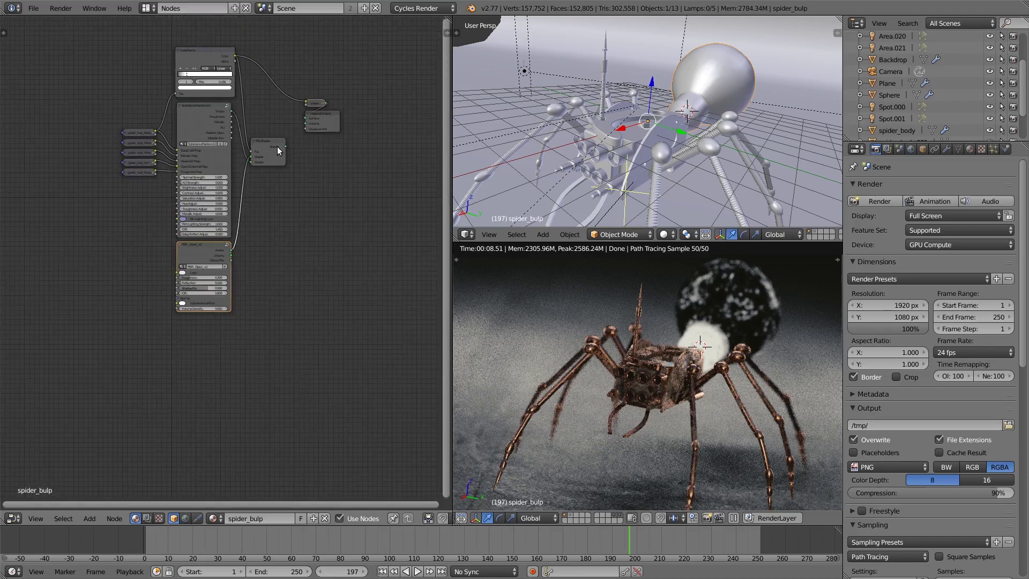
{"action": "left_click", "coordinate": [278, 146], "text": "ctrl+shift"}
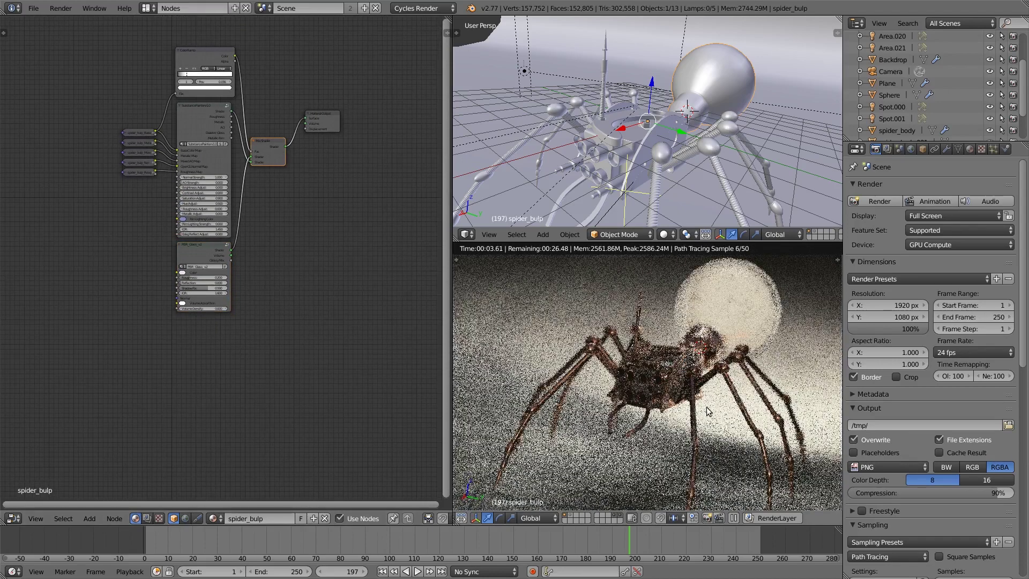
{"action": "scroll", "coordinate": [282, 345], "scroll_direction": "down", "scroll_amount": 1}
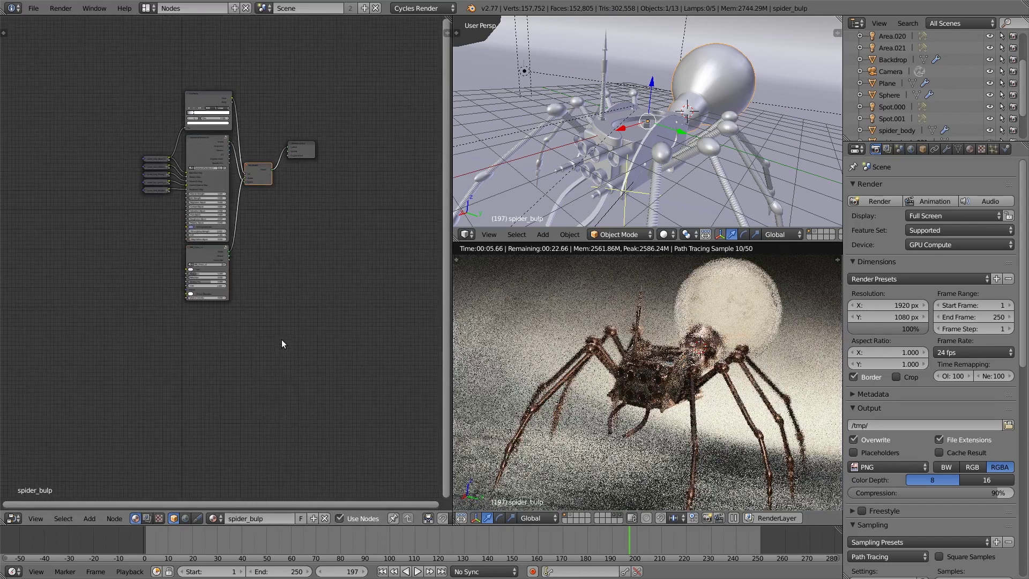
- Select the spider's body object and bring its spider_body material node setup into view
{"action": "right_click", "coordinate": [655, 372]}
{"action": "middle_click_drag", "start_coordinate": [248, 166], "coordinate": [299, 268]}
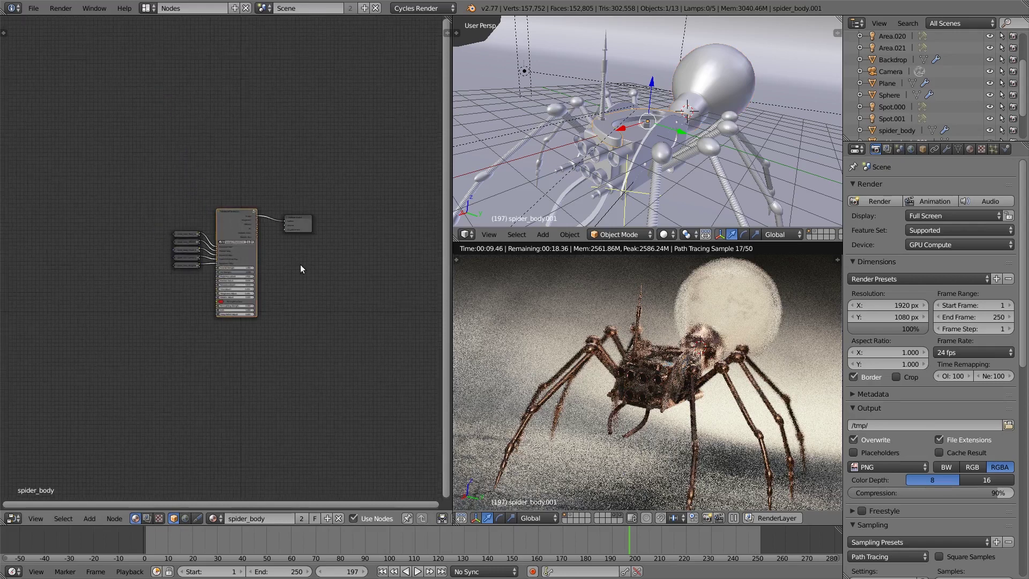
{"action": "scroll", "coordinate": [303, 271], "scroll_direction": "up", "scroll_amount": 5}
{"action": "middle_click_drag", "start_coordinate": [362, 278], "coordinate": [273, 247]}
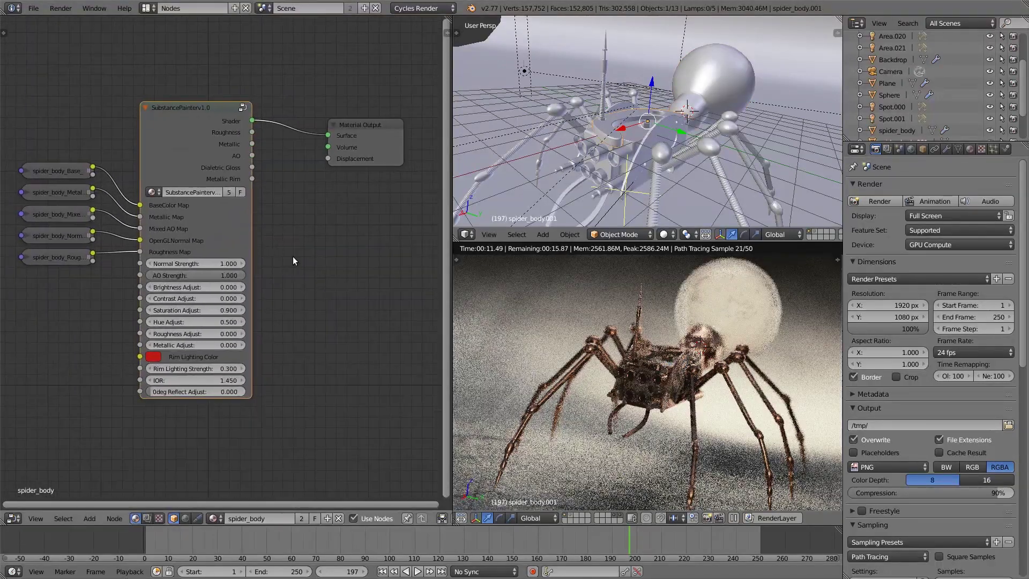
{"action": "scroll", "coordinate": [293, 256], "scroll_direction": "down", "scroll_amount": 1}
- Render frame 197 of the spider scene as a full still image
{"action": "scroll", "coordinate": [923, 324], "scroll_direction": "down", "scroll_amount": 3}
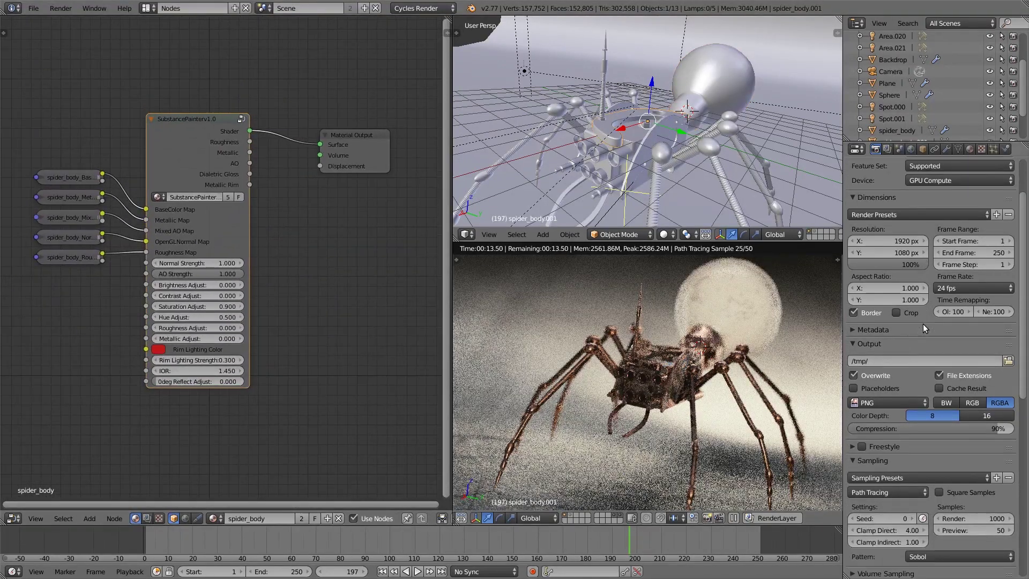
{"action": "scroll", "coordinate": [923, 324], "scroll_direction": "up", "scroll_amount": 3}
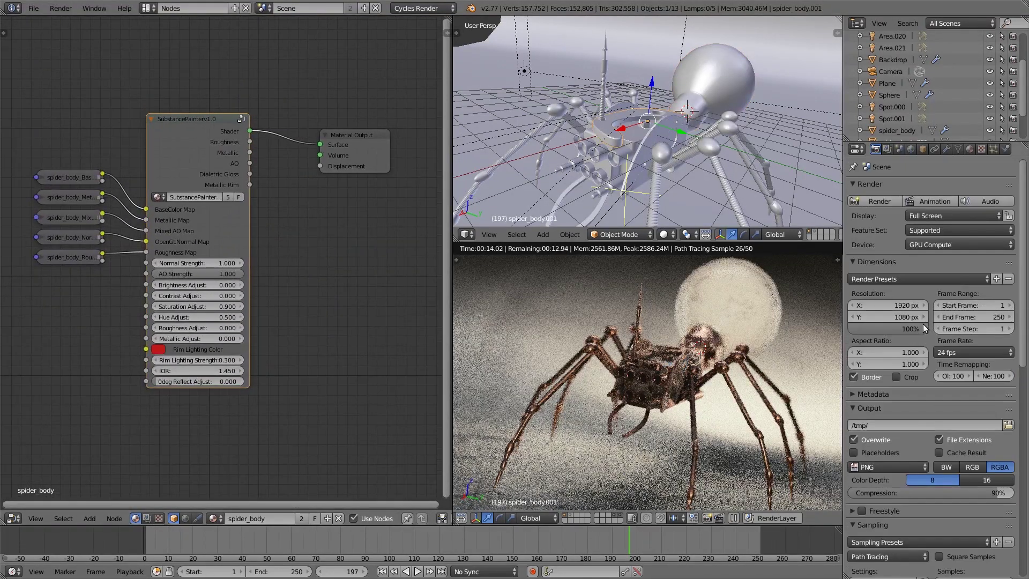
{"action": "left_click", "coordinate": [876, 201]}
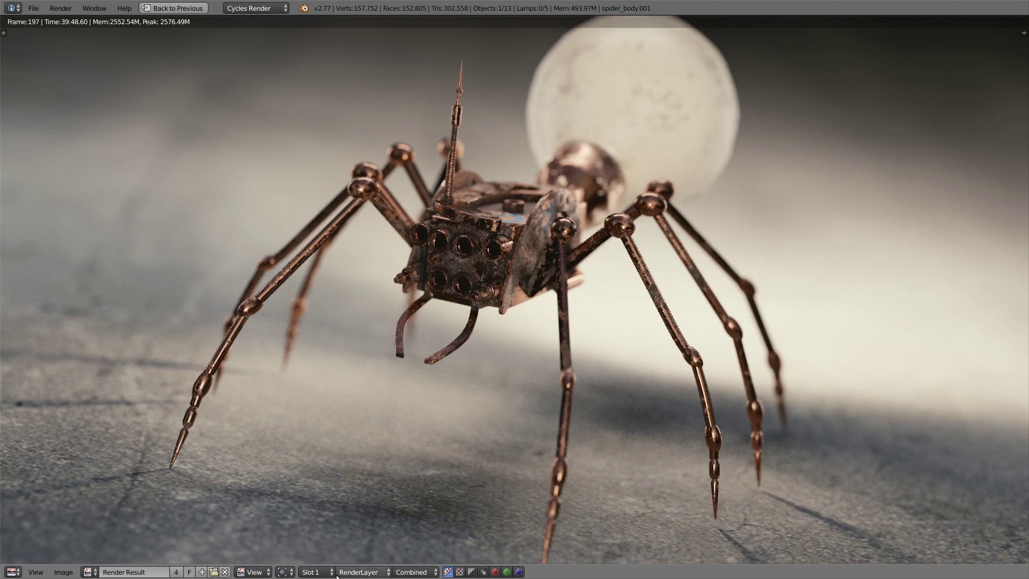
- Look over the available render passes and display the Composite layer of the render result instead of RenderLayer
{"action": "left_click", "coordinate": [401, 572]}
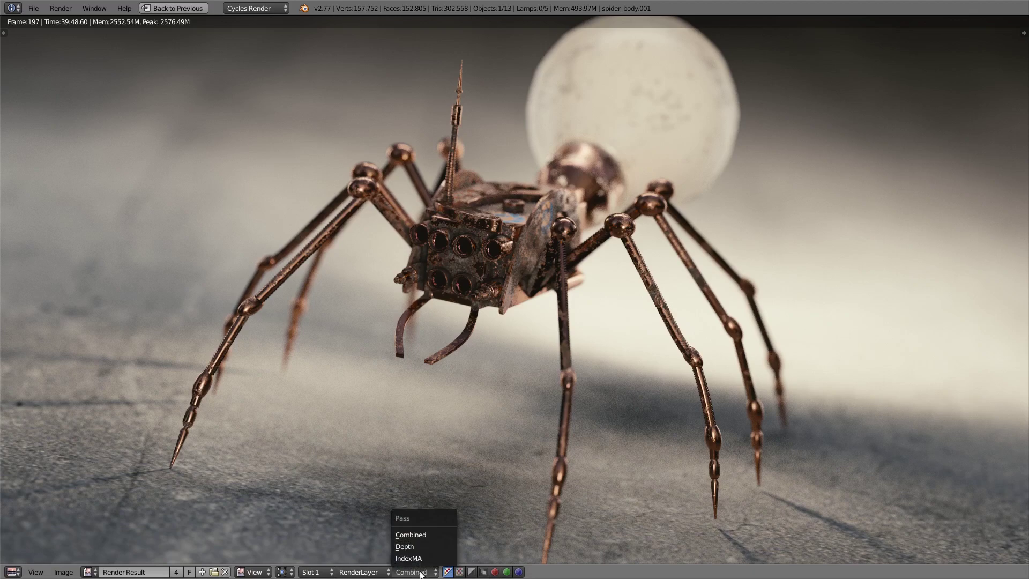
{"action": "left_click", "coordinate": [375, 570]}
{"action": "left_click", "coordinate": [375, 558]}
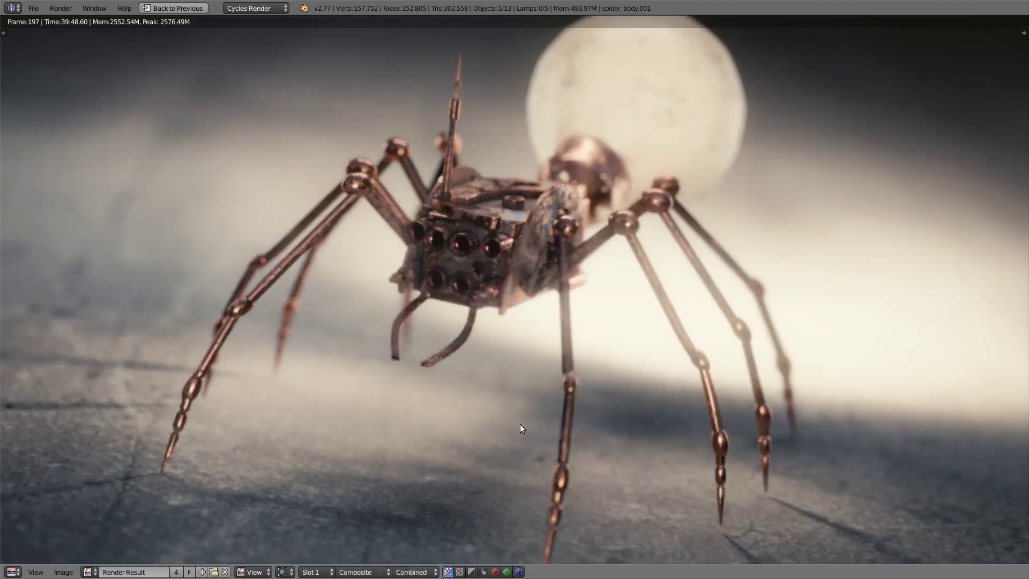